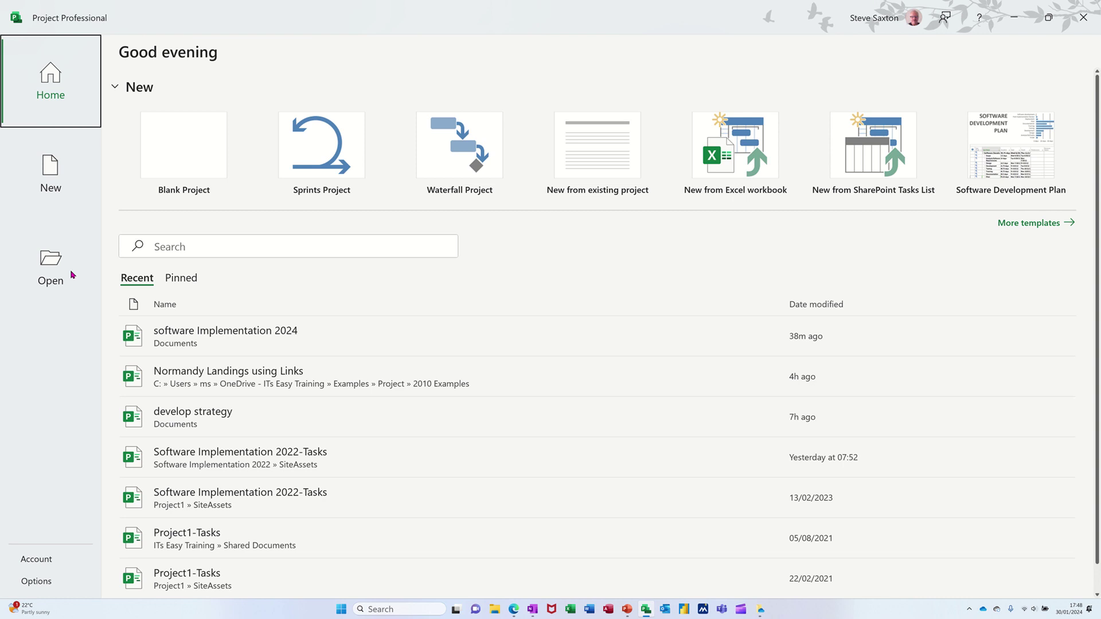
# Step: Create a blank project and set all text to size 18 via Text Styles
pyautogui.click(188, 146)
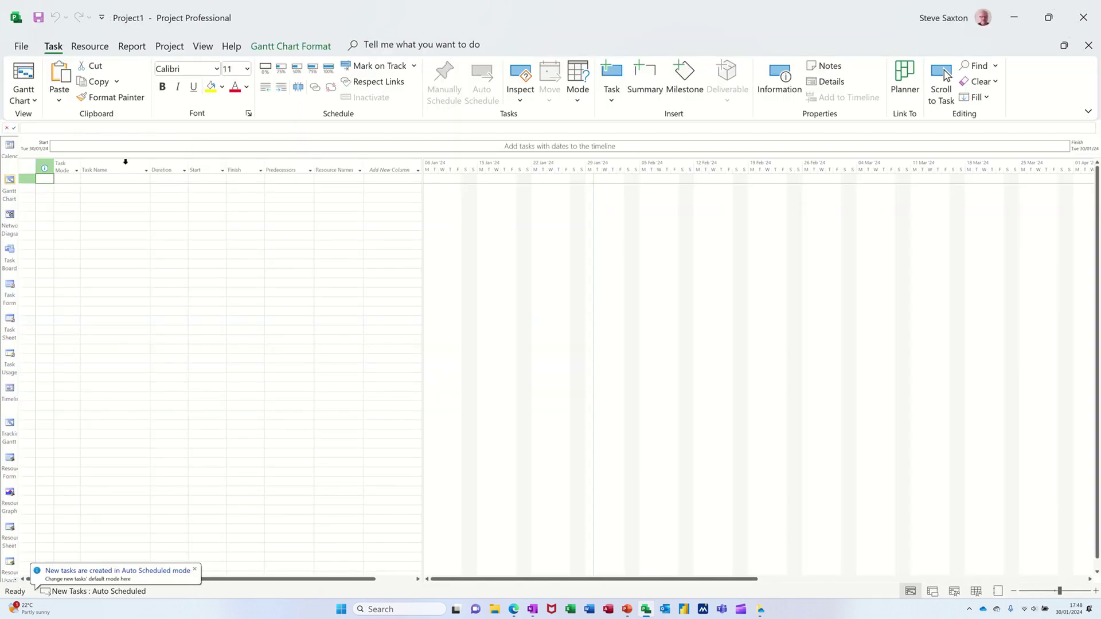
pyautogui.click(290, 46)
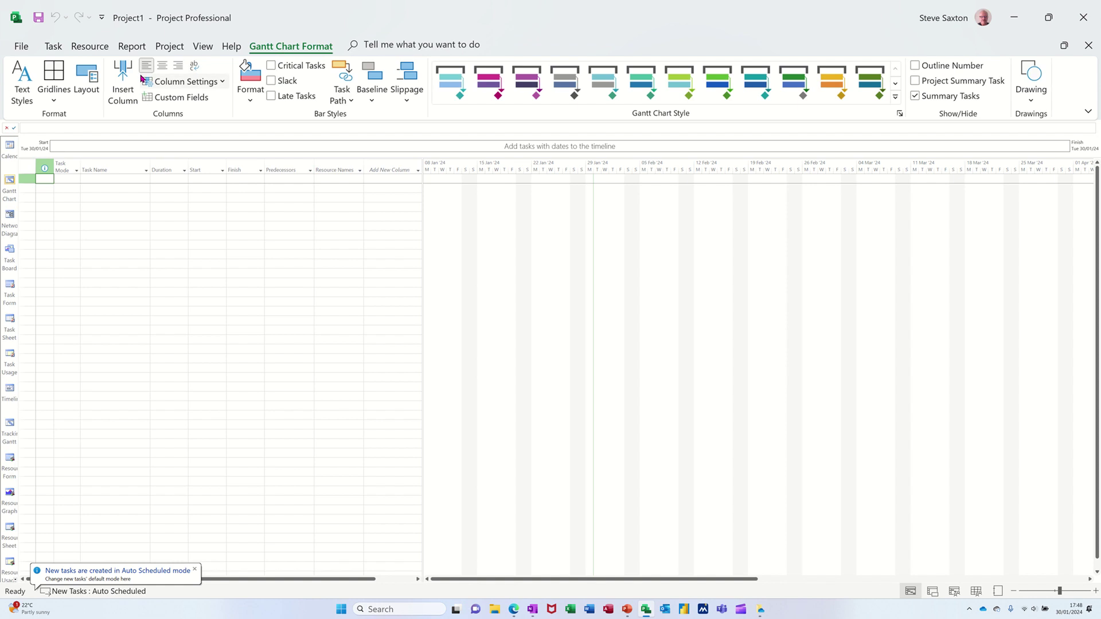
pyautogui.click(33, 77)
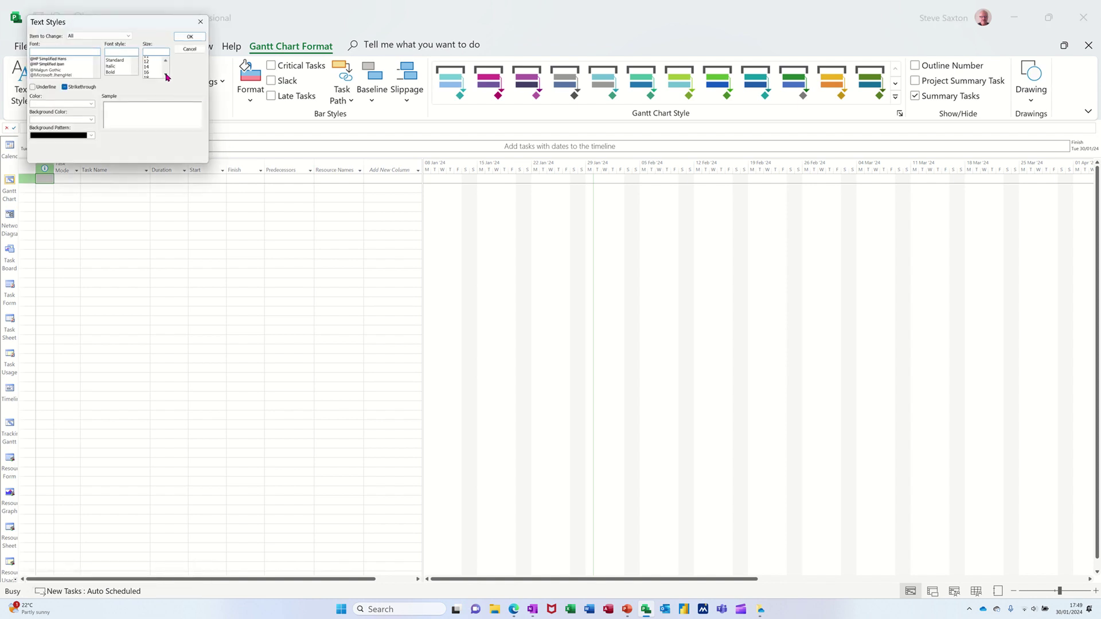
pyautogui.scroll(-1, 164, 77)
pyautogui.click(148, 76)
pyautogui.click(189, 36)
# Step: Enter the tasks Project A, Task A and Task B in the Task Name column
pyautogui.click(162, 182)
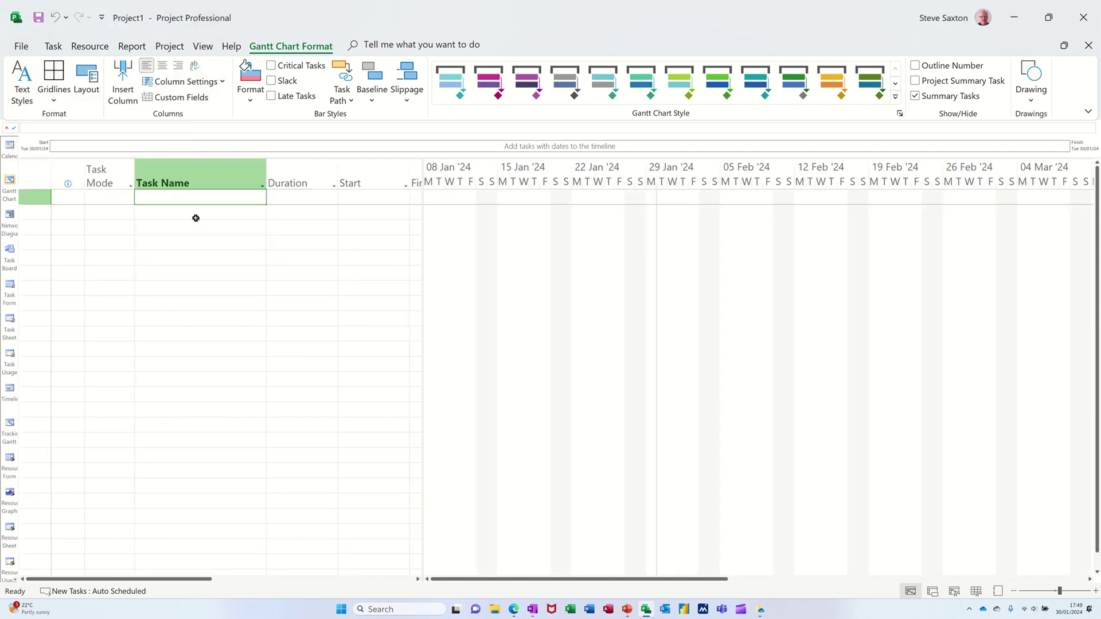
pyautogui.write('Pro')
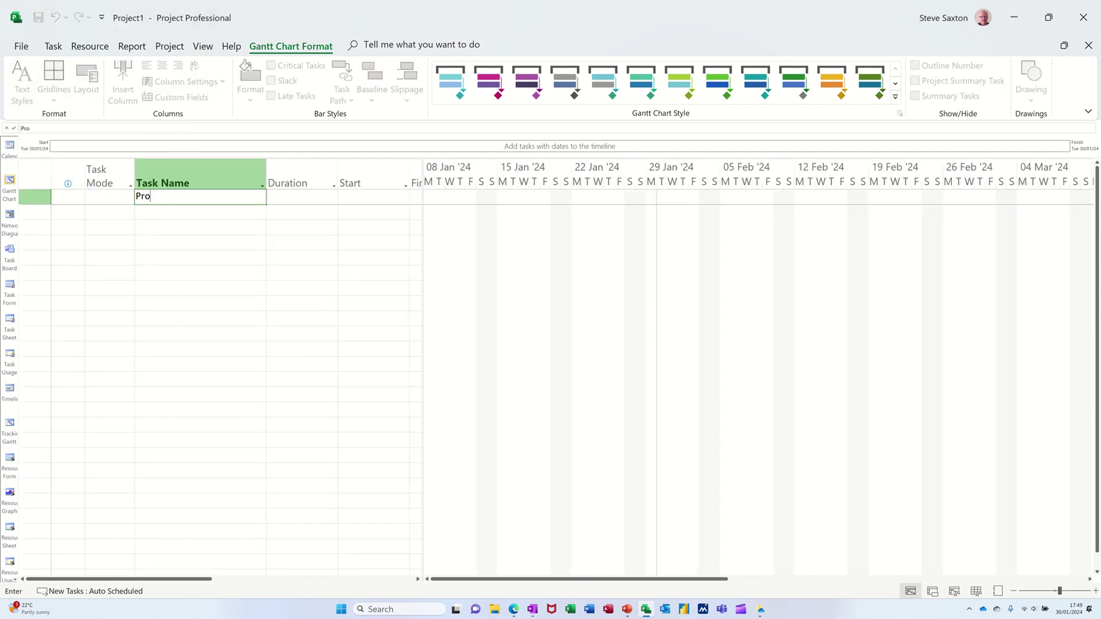
pyautogui.write('ject A')
pyautogui.press('Return')
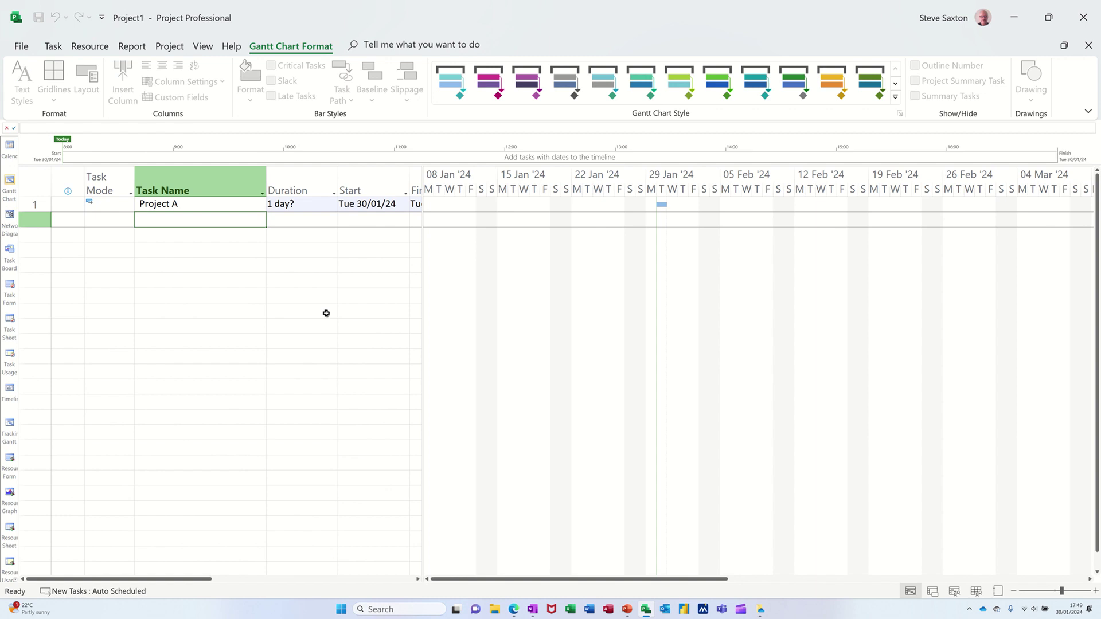
pyautogui.write('Task A')
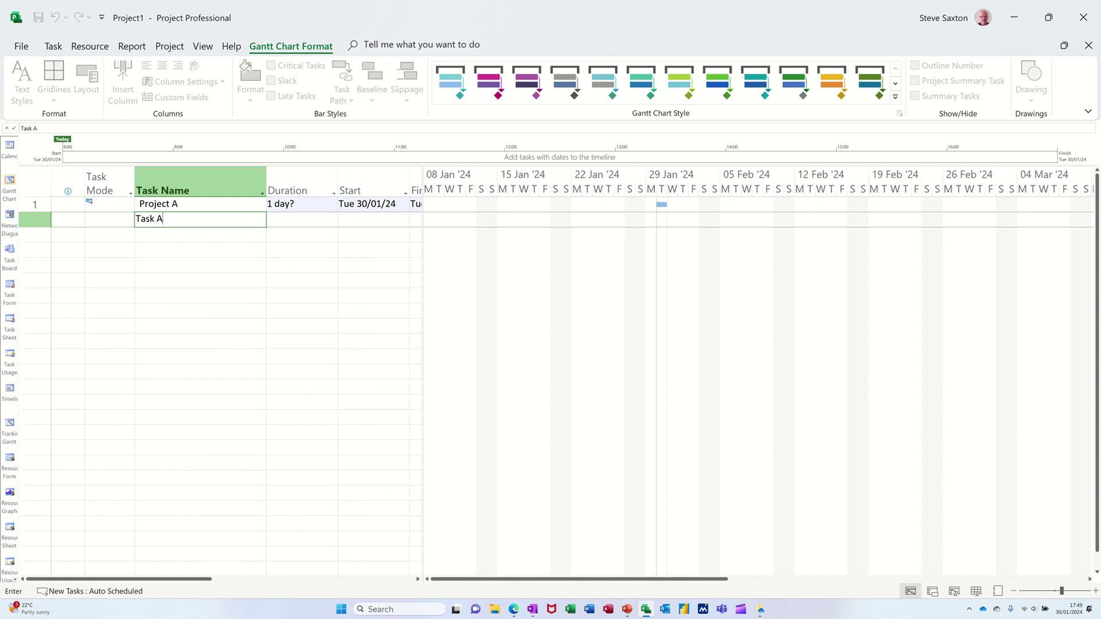
pyautogui.press('Return')
pyautogui.write('Task B')
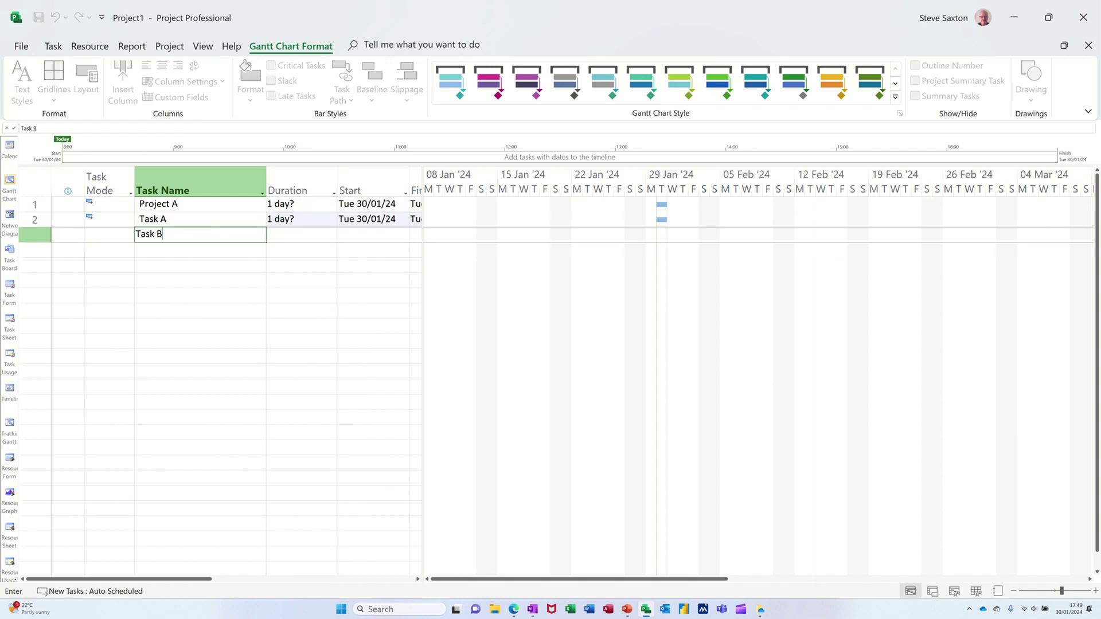
pyautogui.press('Return')
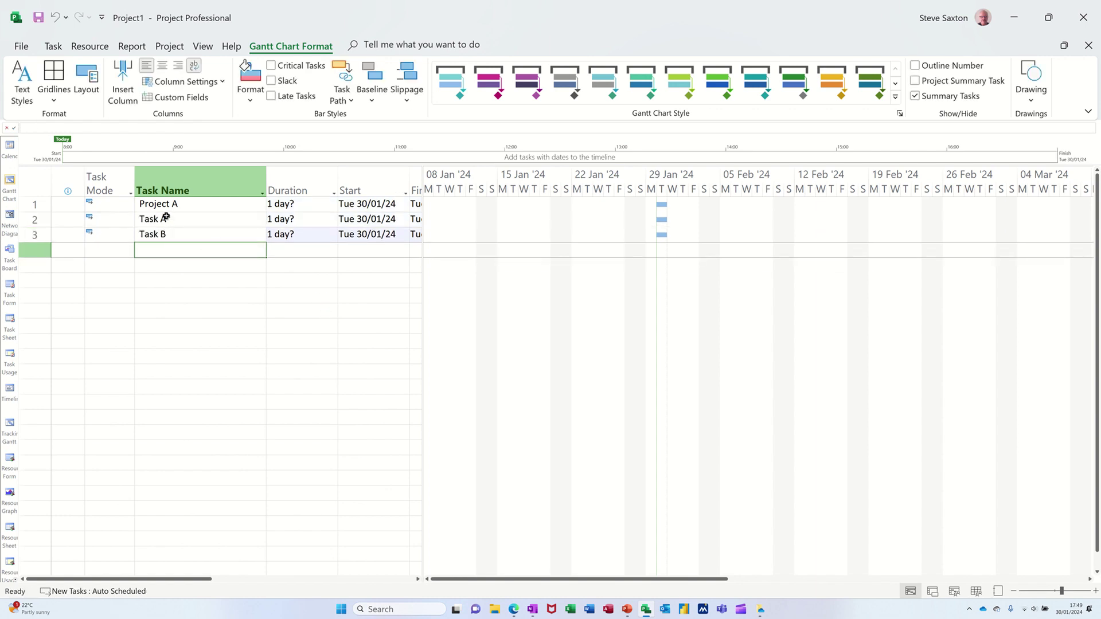
# Step: Indent Task A and Task B under Project A and confirm their 1-day durations
pyautogui.moveTo(164, 218); pyautogui.dragTo(168, 234)
pyautogui.click(53, 45)
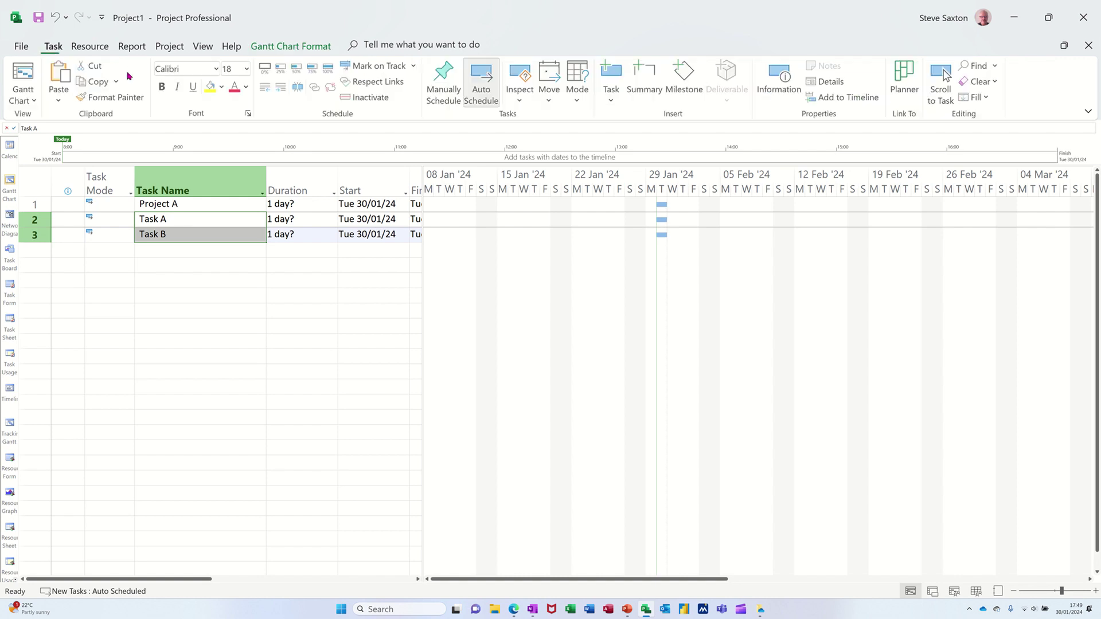
pyautogui.click(280, 93)
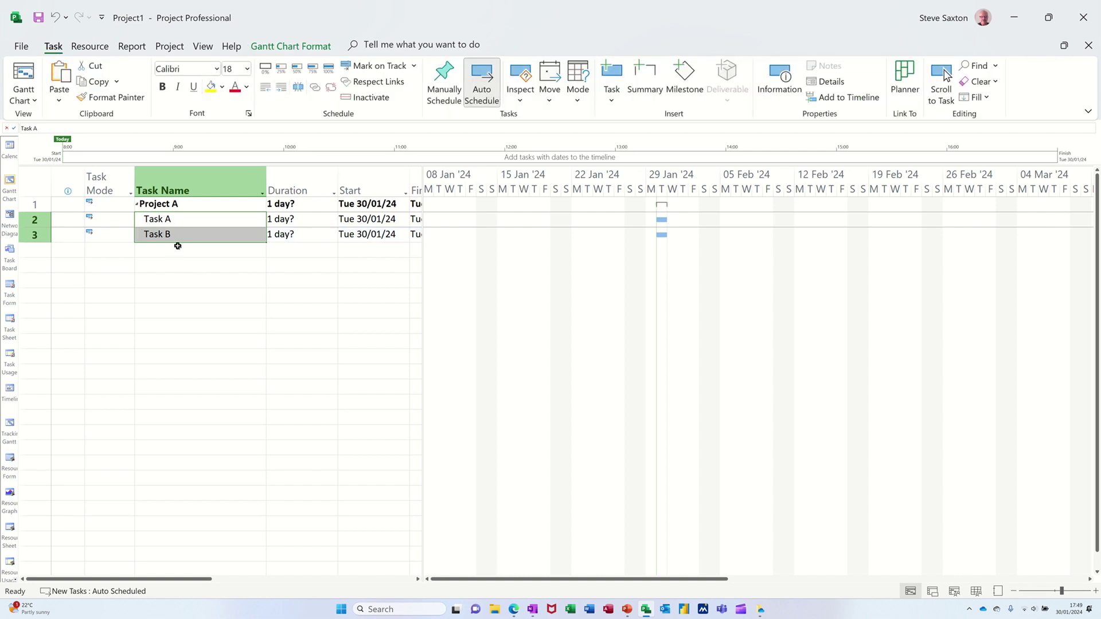
pyautogui.click(284, 221)
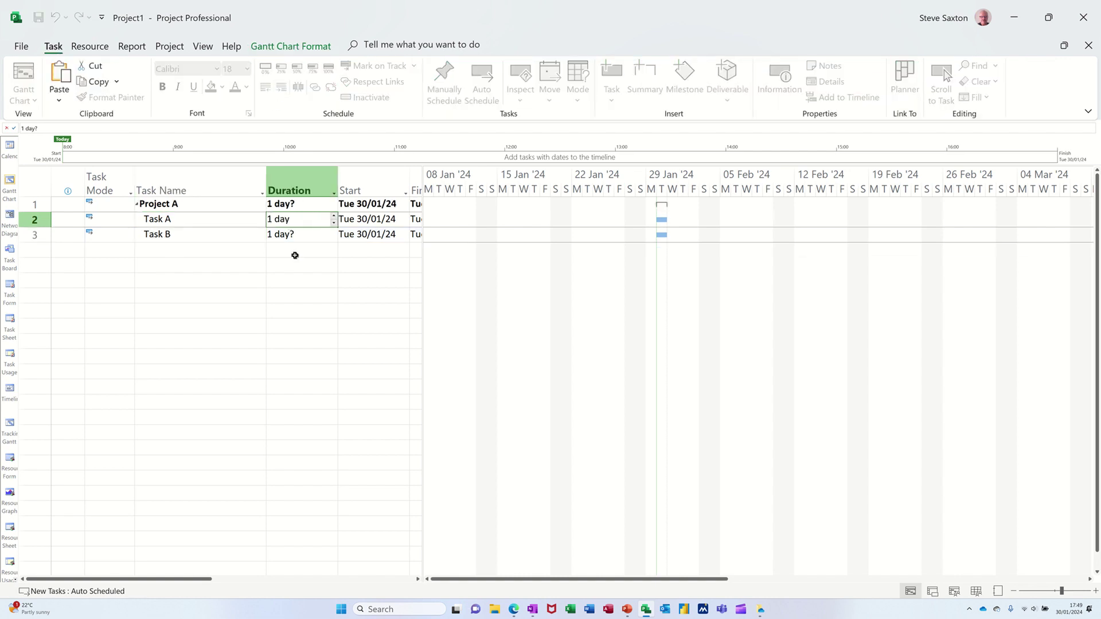
pyautogui.click(294, 255)
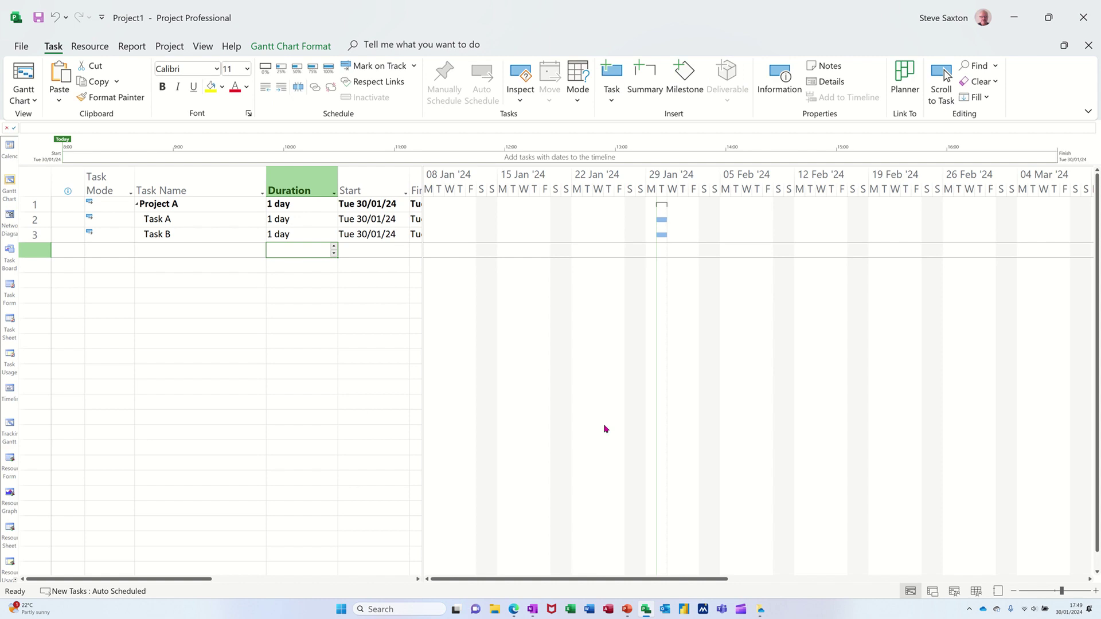
# Step: Switch to the Resource Sheet and enlarge its text size via Text Styles
pyautogui.click(976, 591)
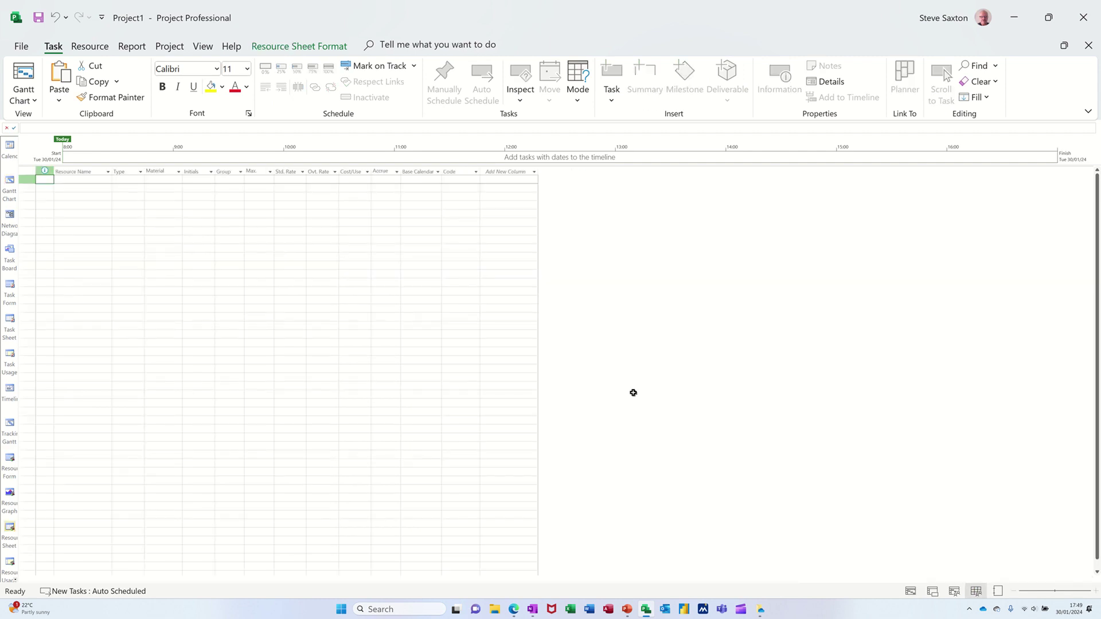
pyautogui.click(96, 182)
pyautogui.click(295, 48)
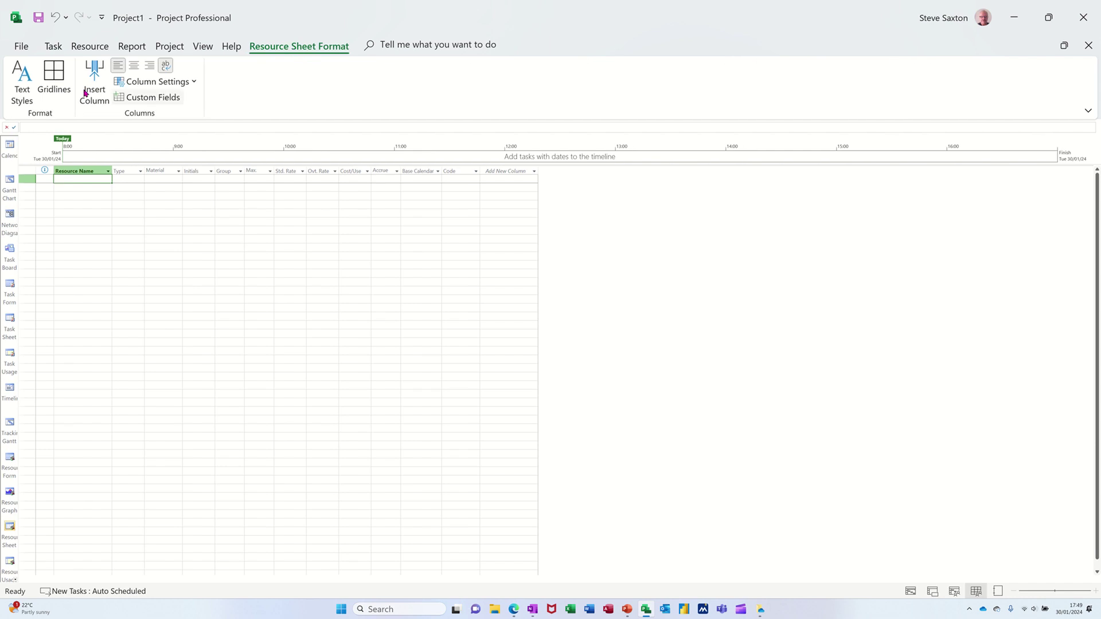
pyautogui.click(21, 78)
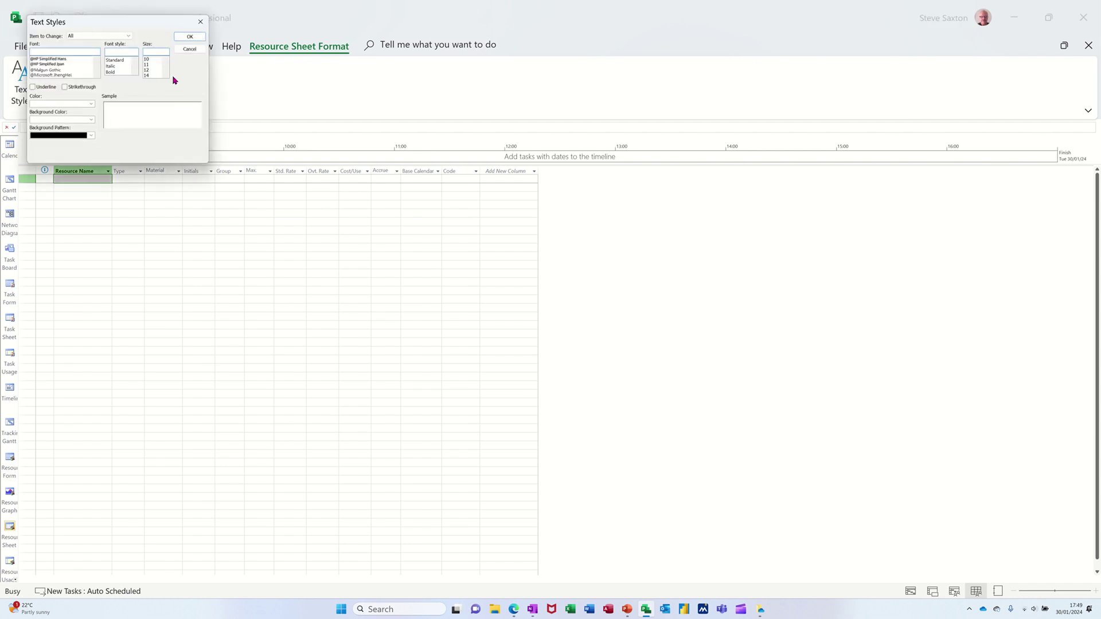
pyautogui.click(165, 75)
pyautogui.click(152, 76)
pyautogui.click(190, 36)
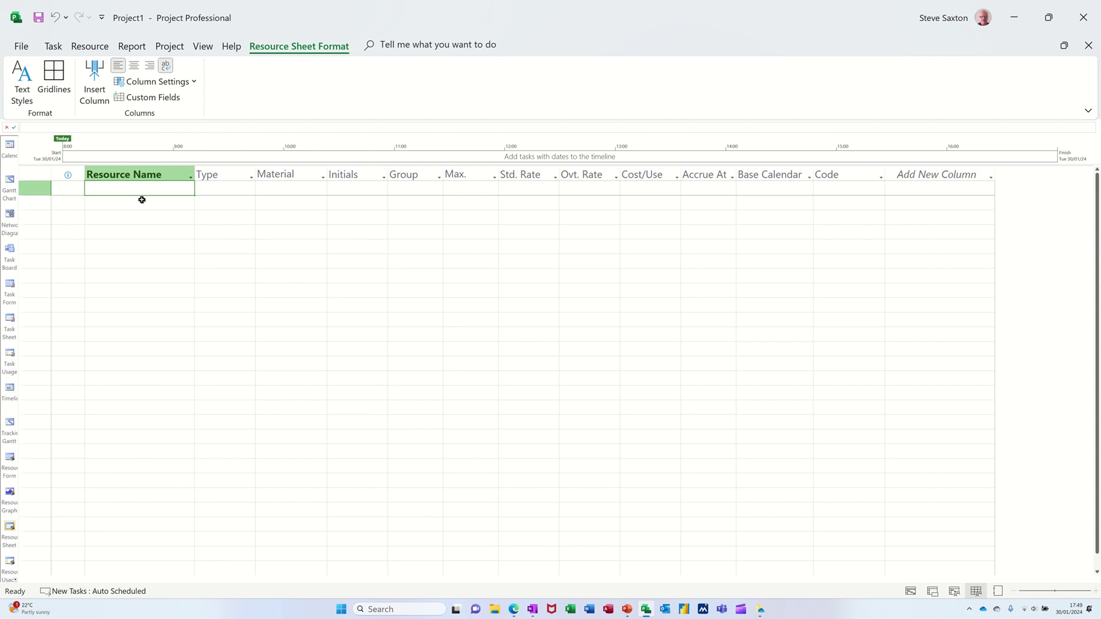
# Step: Enter the two resource names in the Resource Name column
pyautogui.write('Bill')
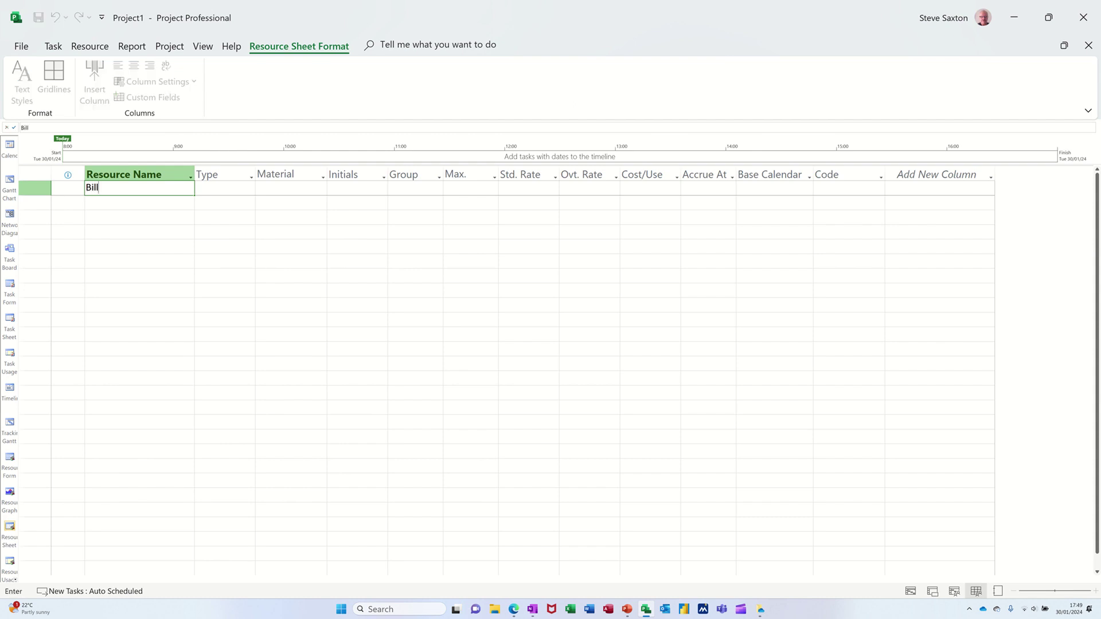
pyautogui.press('Return')
pyautogui.write('B')
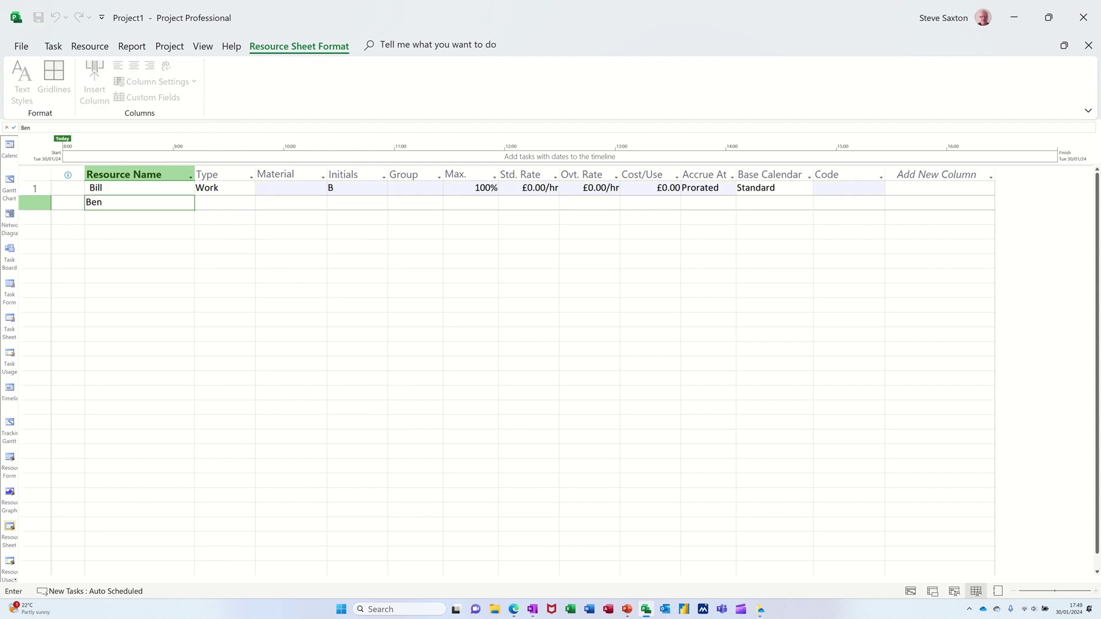
pyautogui.write('en')
pyautogui.press('Return')
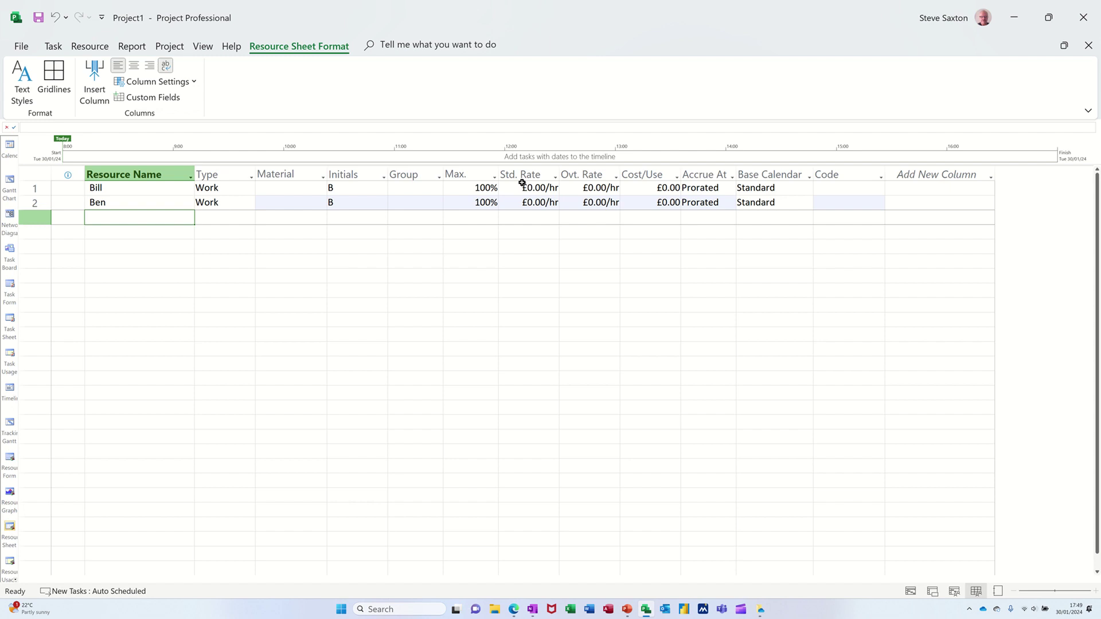
# Step: Assign one resource each to Task A and Task B, then widen the table to show Resource Names
pyautogui.click(9, 183)
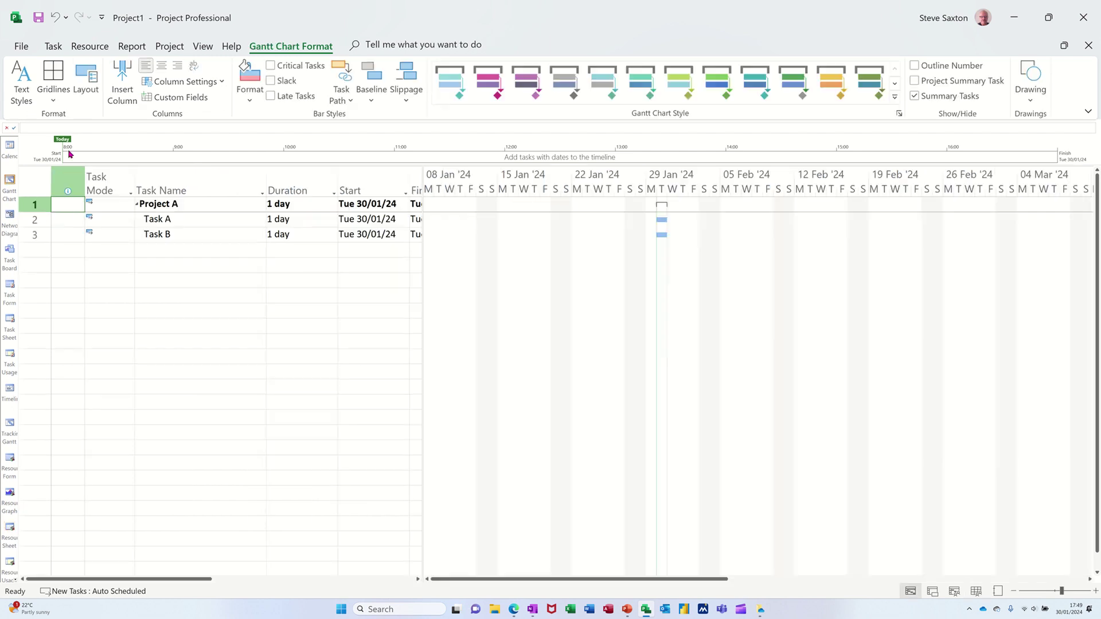
pyautogui.click(226, 220)
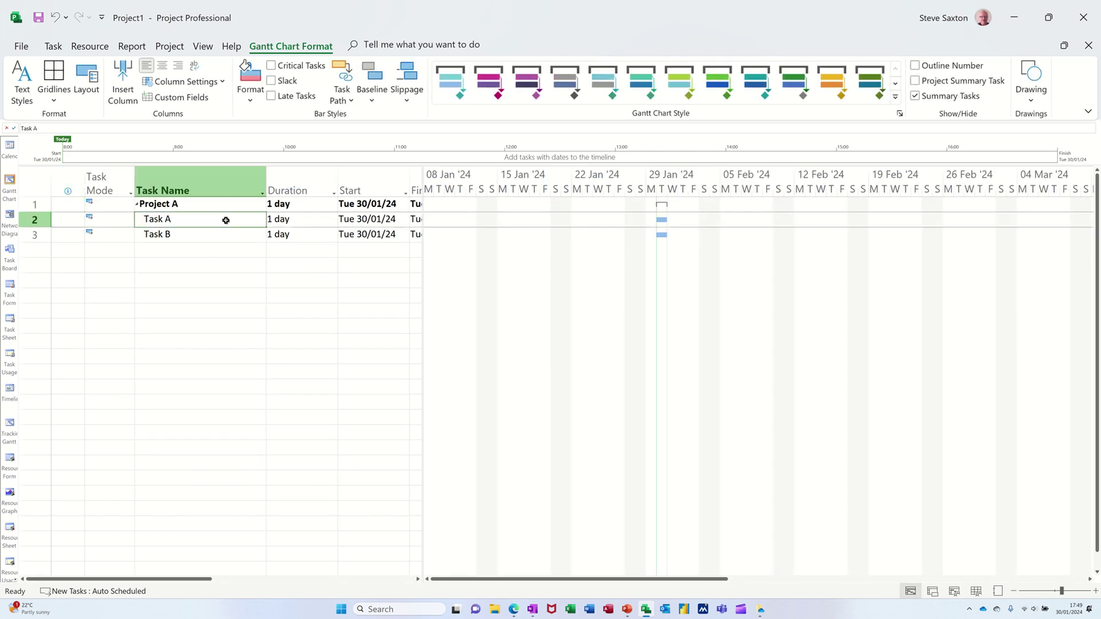
pyautogui.click(89, 46)
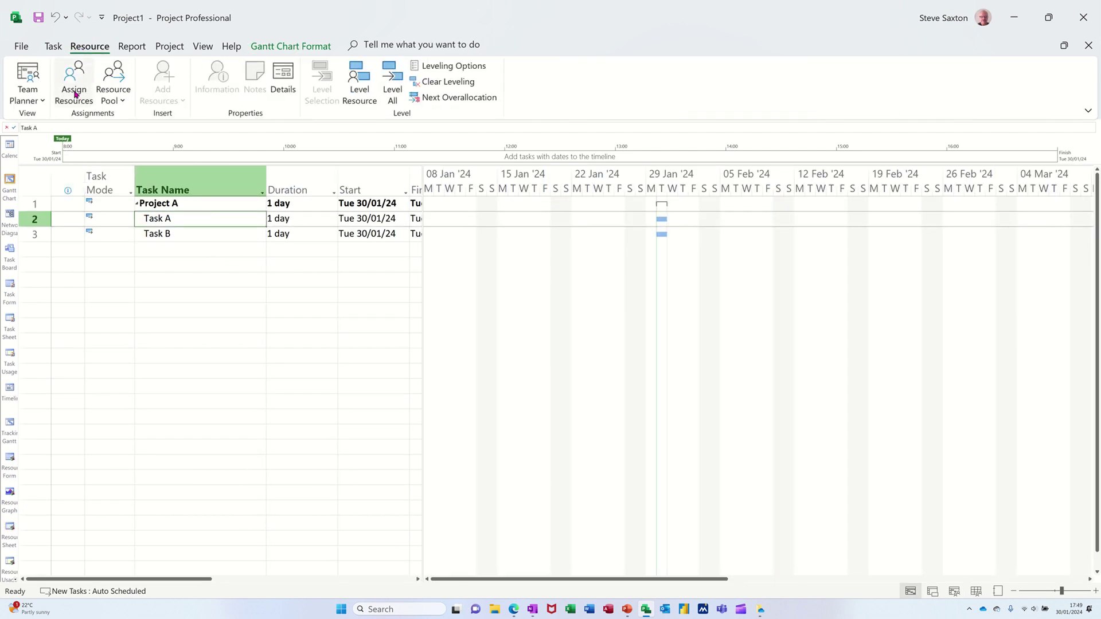
pyautogui.click(75, 93)
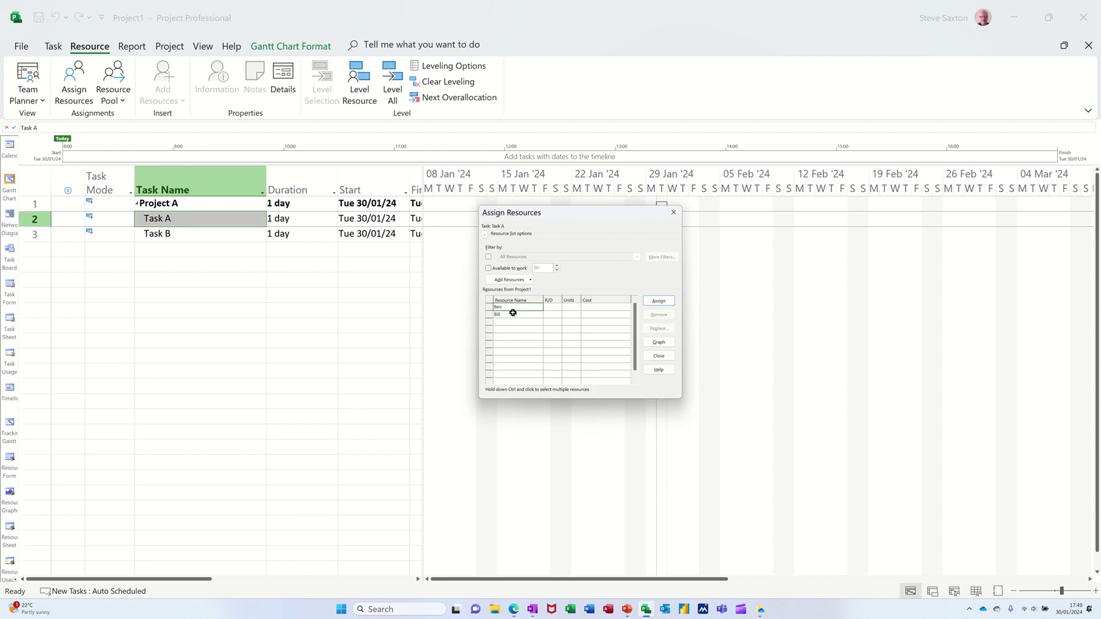
pyautogui.click(658, 301)
pyautogui.click(211, 235)
pyautogui.click(542, 315)
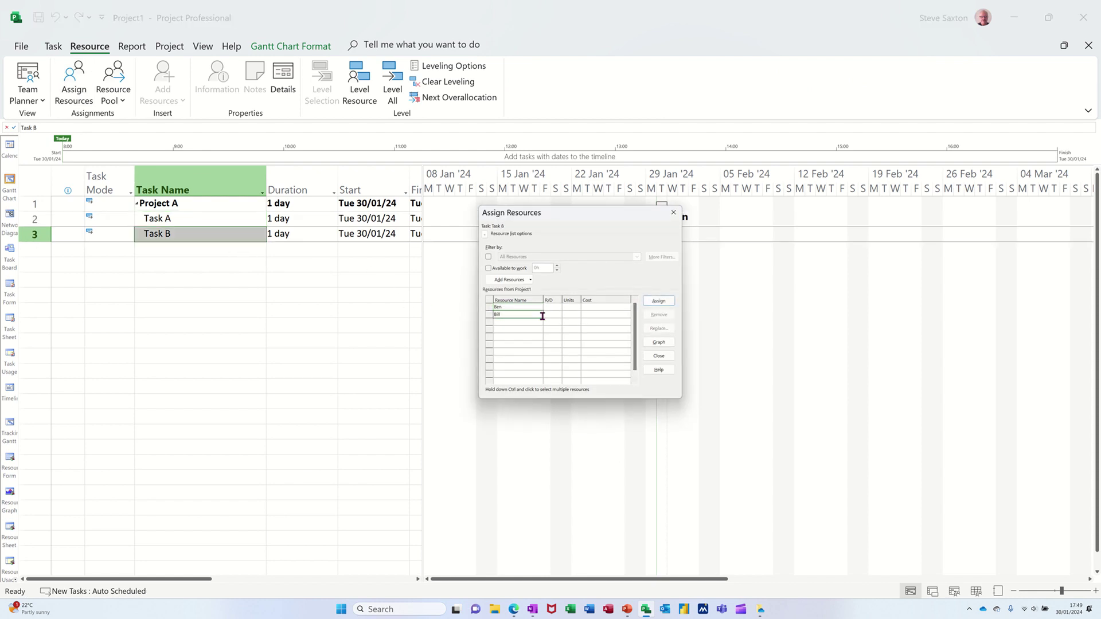
pyautogui.click(658, 301)
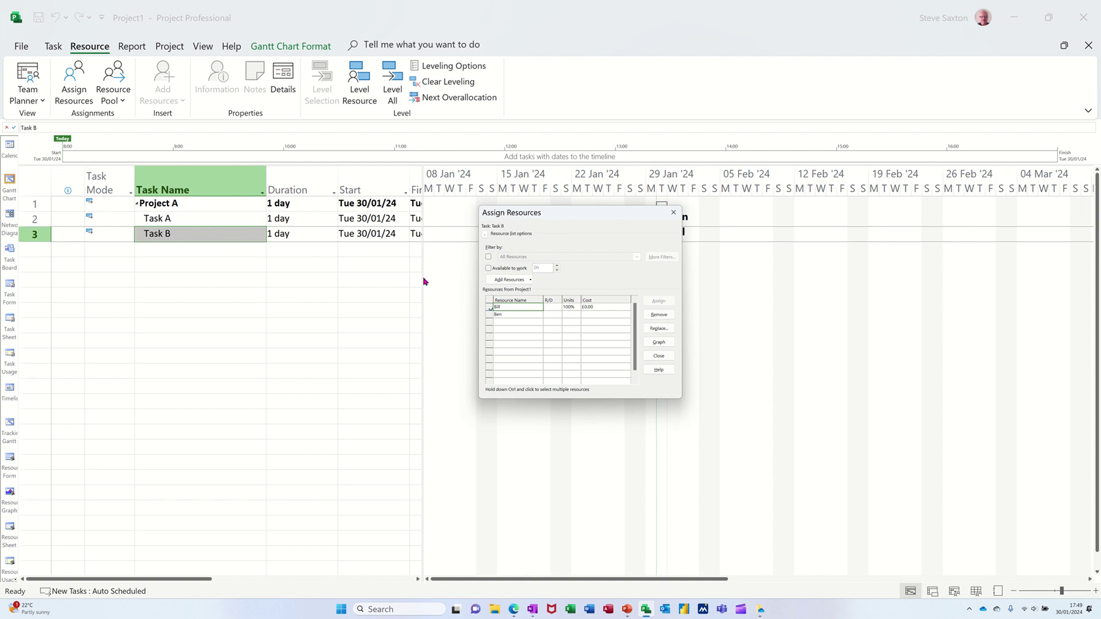
pyautogui.click(673, 212)
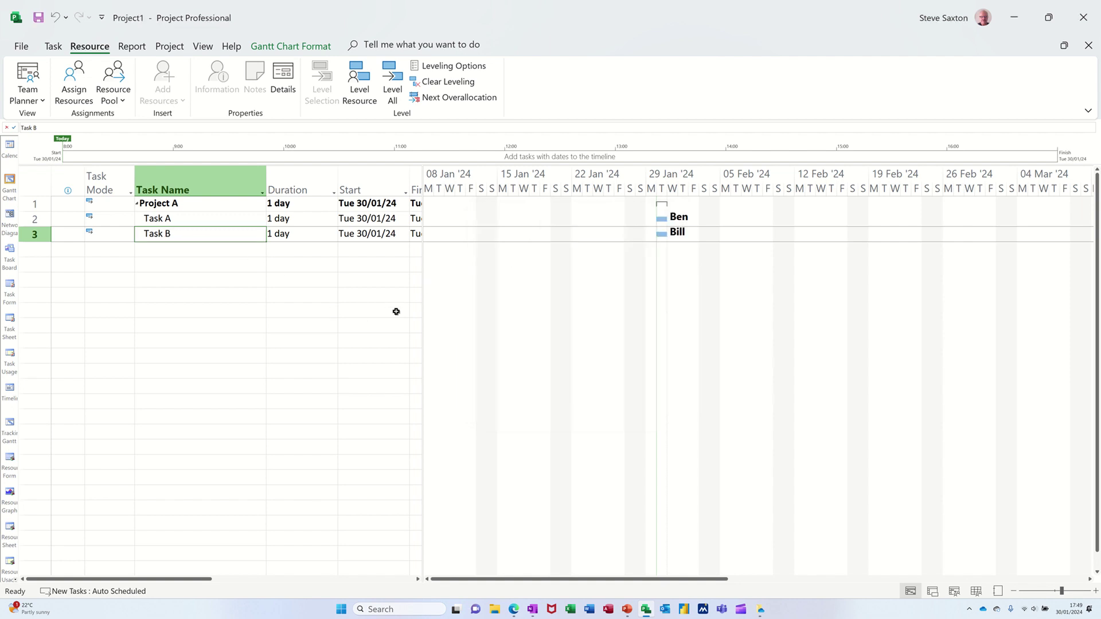
pyautogui.moveTo(422, 310); pyautogui.dragTo(671, 285)
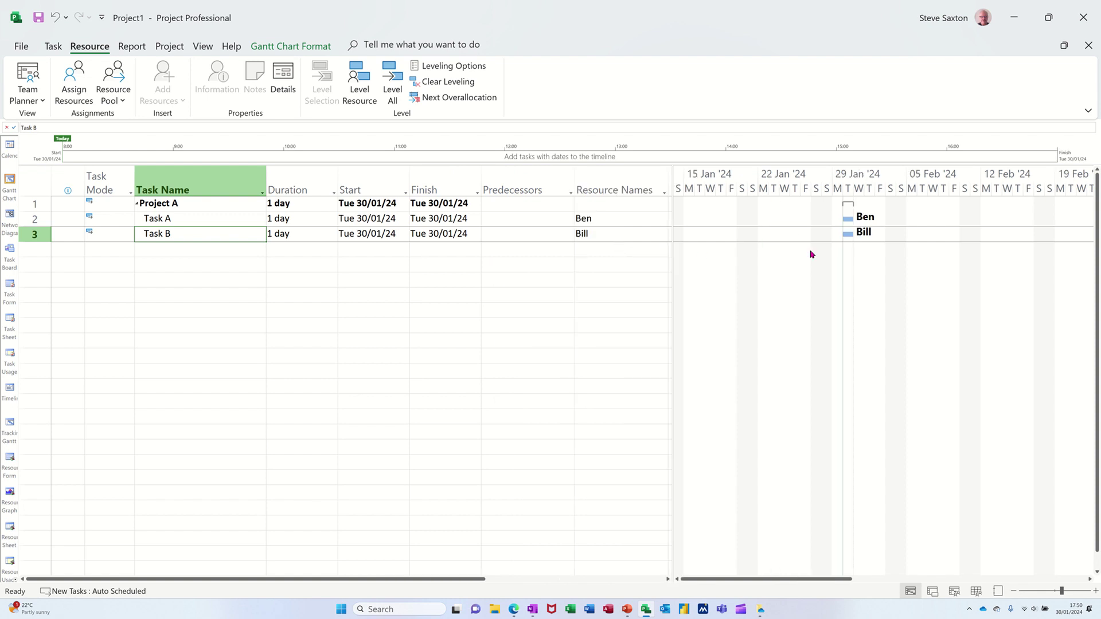
# Step: Save the plan as Project A and go to the File menu to start a new project
pyautogui.click(38, 18)
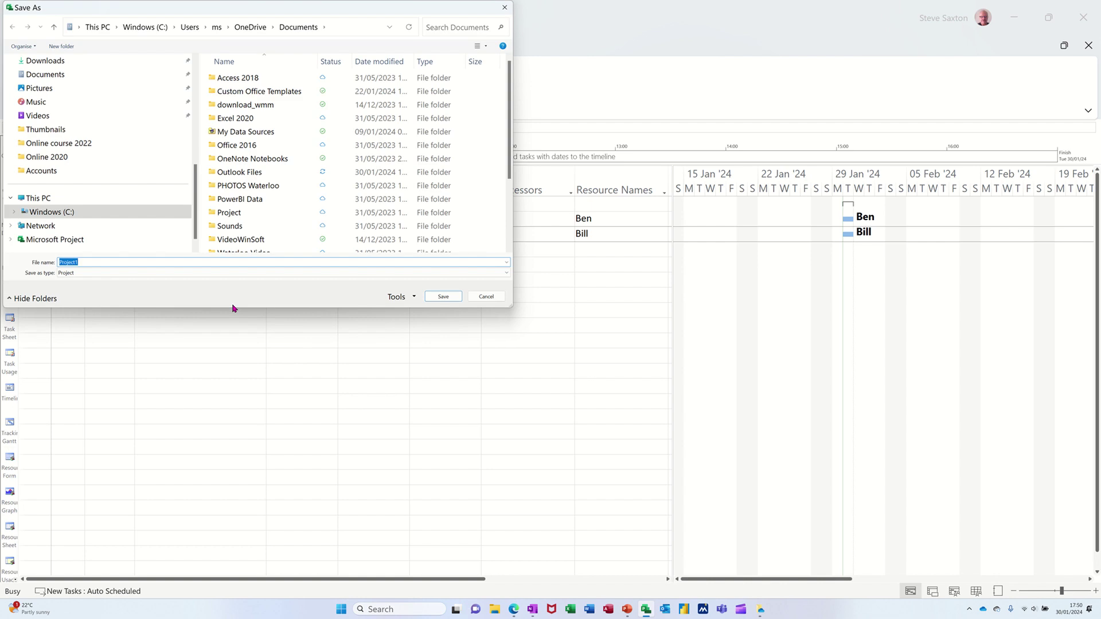
pyautogui.write('Pro')
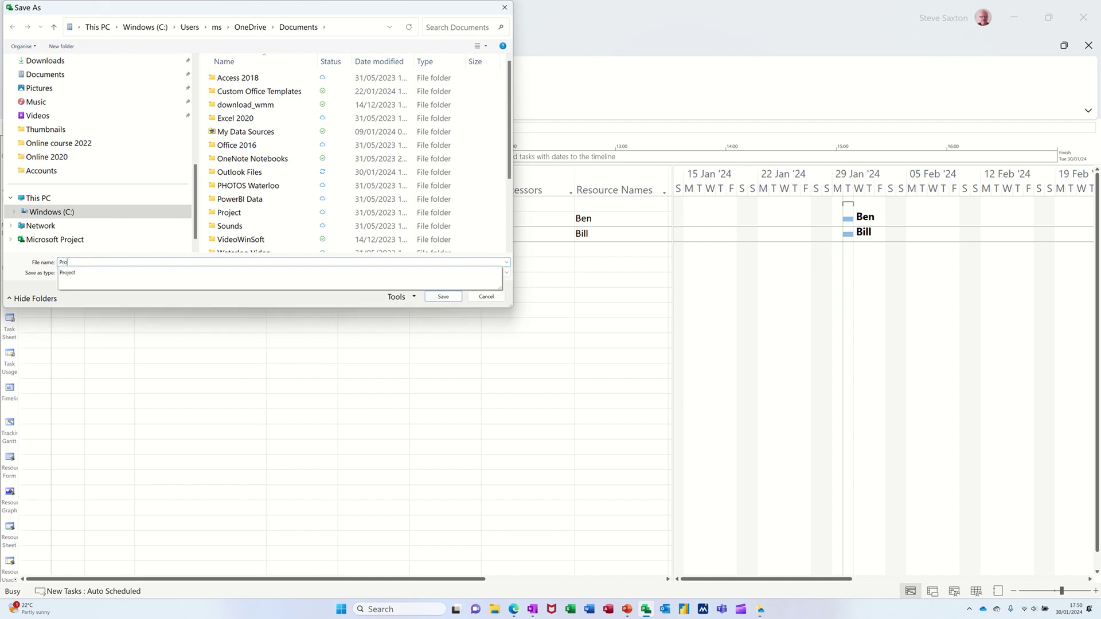
pyautogui.write('ject A')
pyautogui.press('Return')
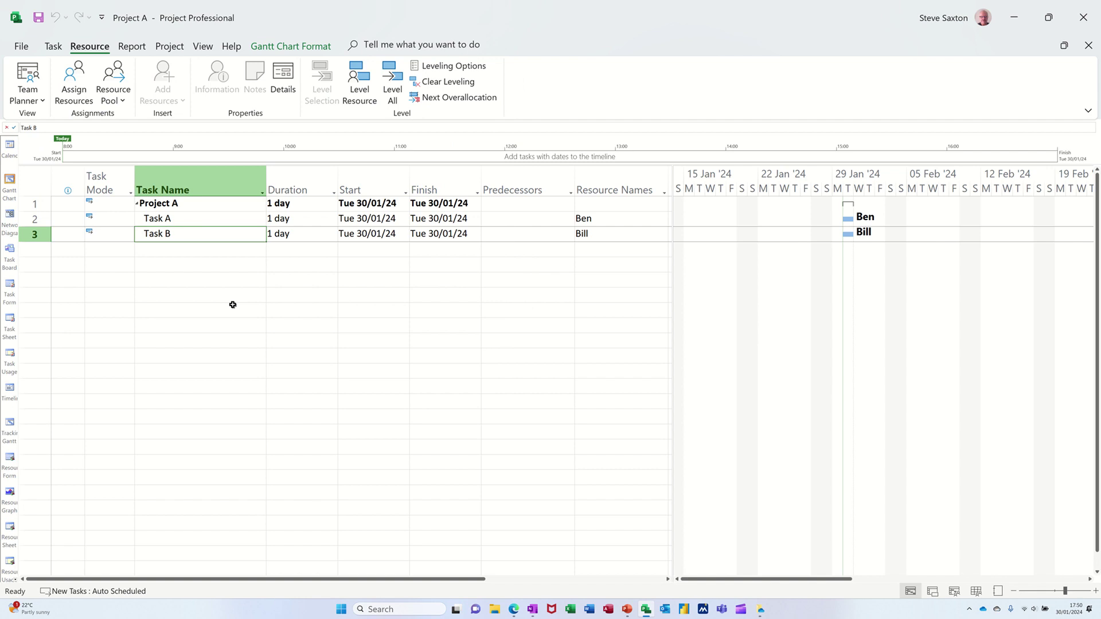
pyautogui.hotkey('alt', 'f')
# Step: Create a new blank project and set its text size to 18
pyautogui.press('n')
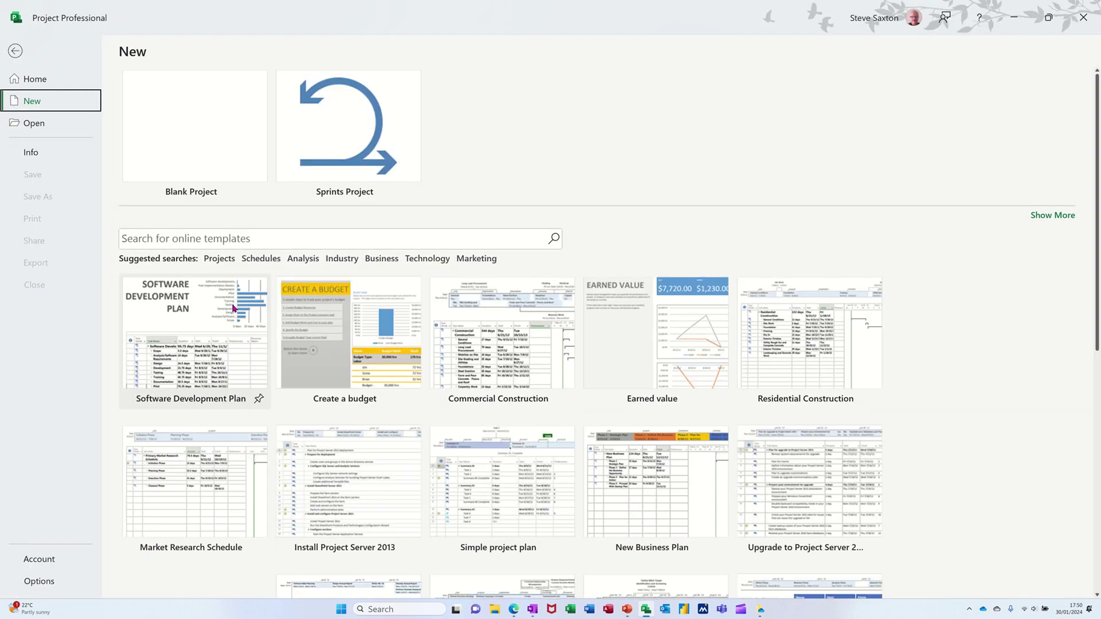
pyautogui.click(187, 157)
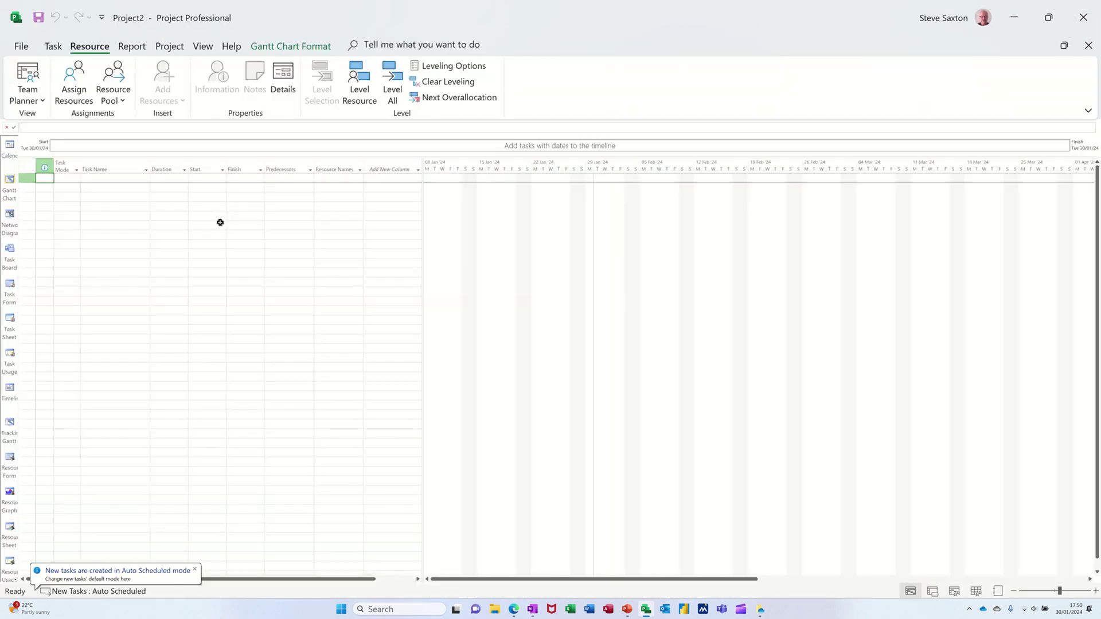
pyautogui.click(306, 46)
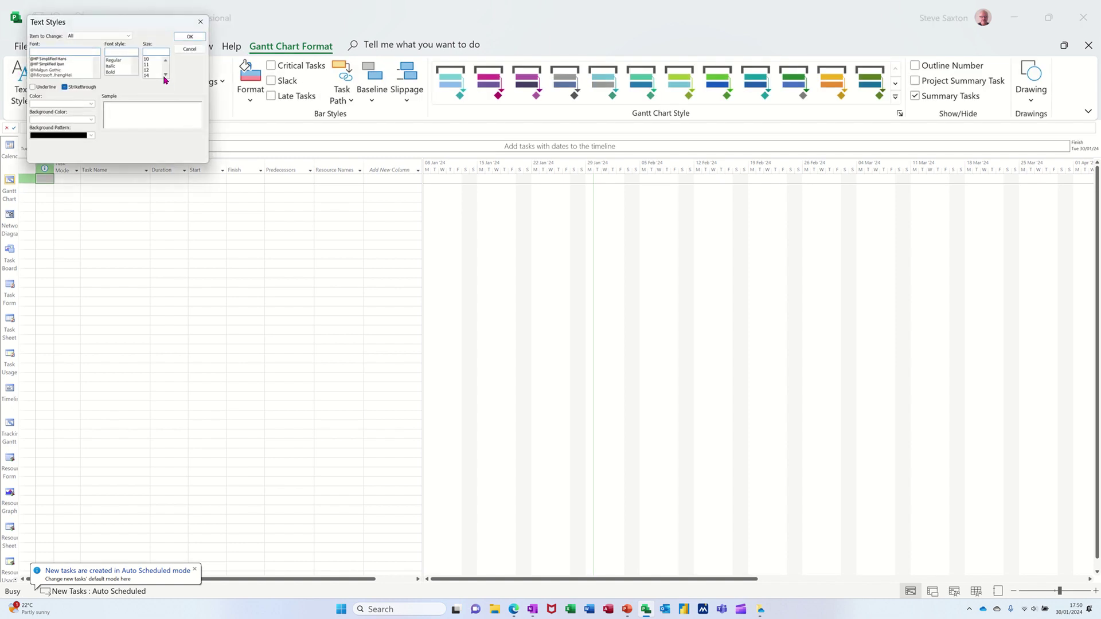
pyautogui.doubleClick(164, 76)
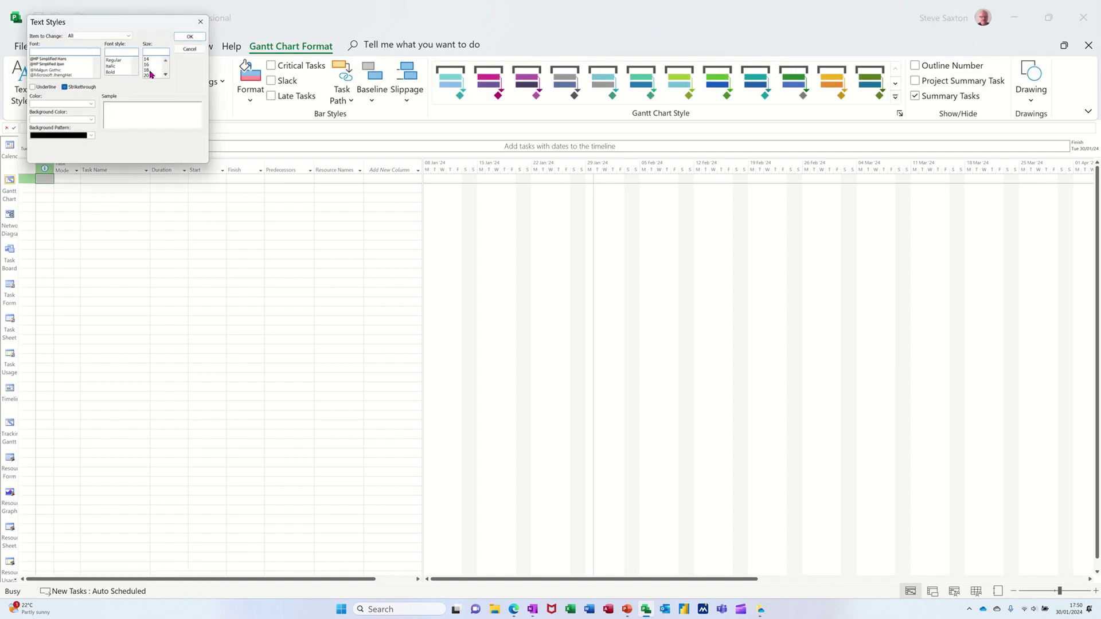
pyautogui.click(150, 69)
pyautogui.click(189, 37)
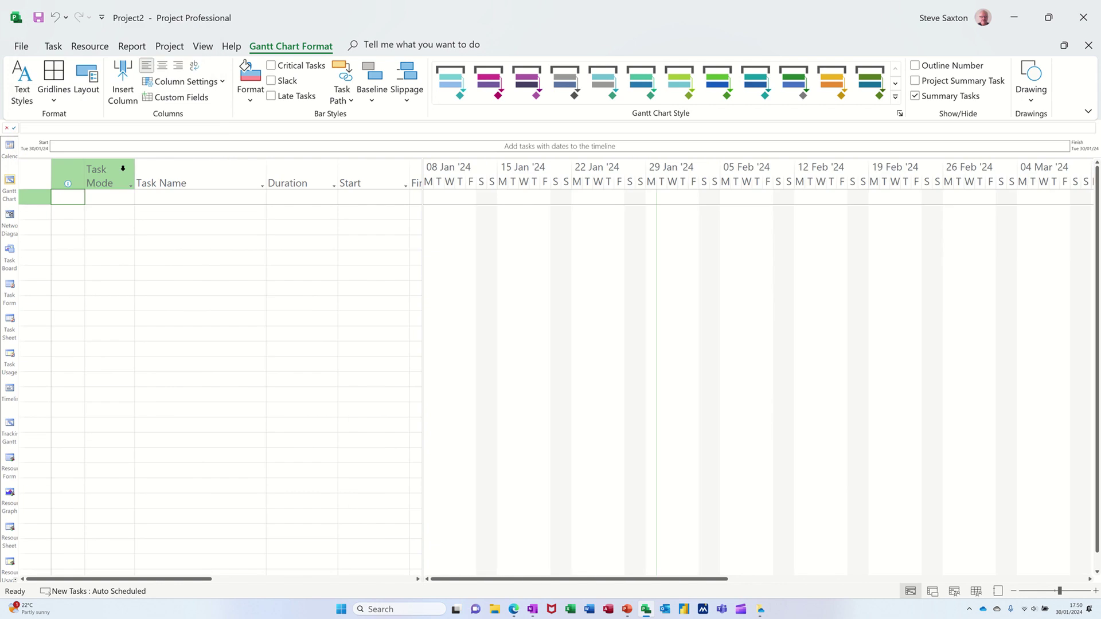
# Step: Enter Project B, Task A and Task B, and clear the stray entry in row 4
pyautogui.click(162, 195)
pyautogui.write('Proj')
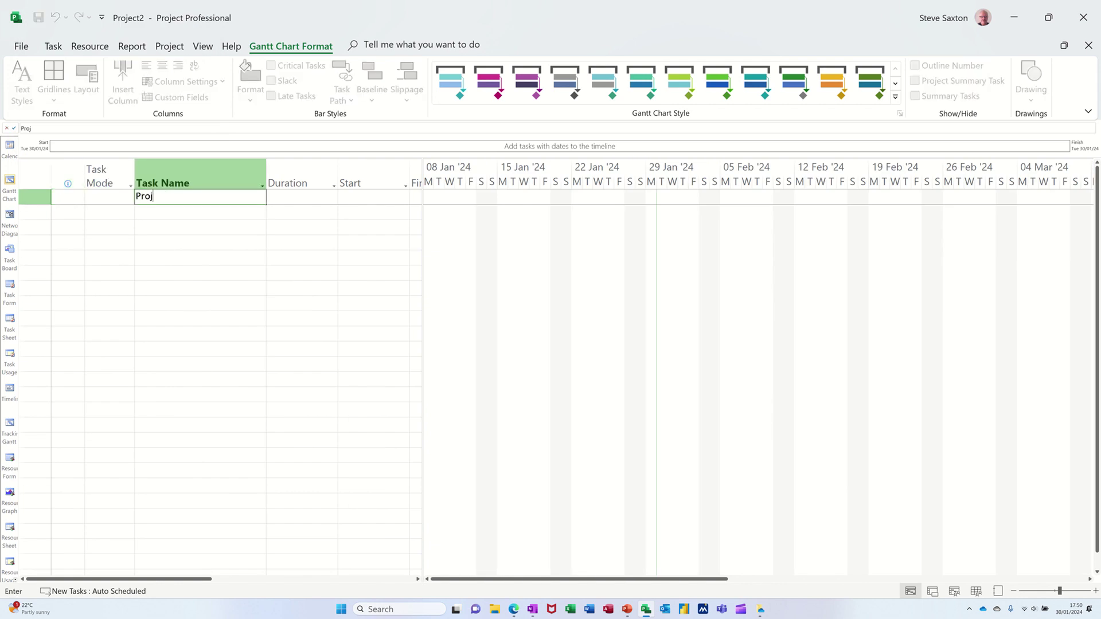
pyautogui.write('ect B')
pyautogui.press('Return')
pyautogui.write('Tas')
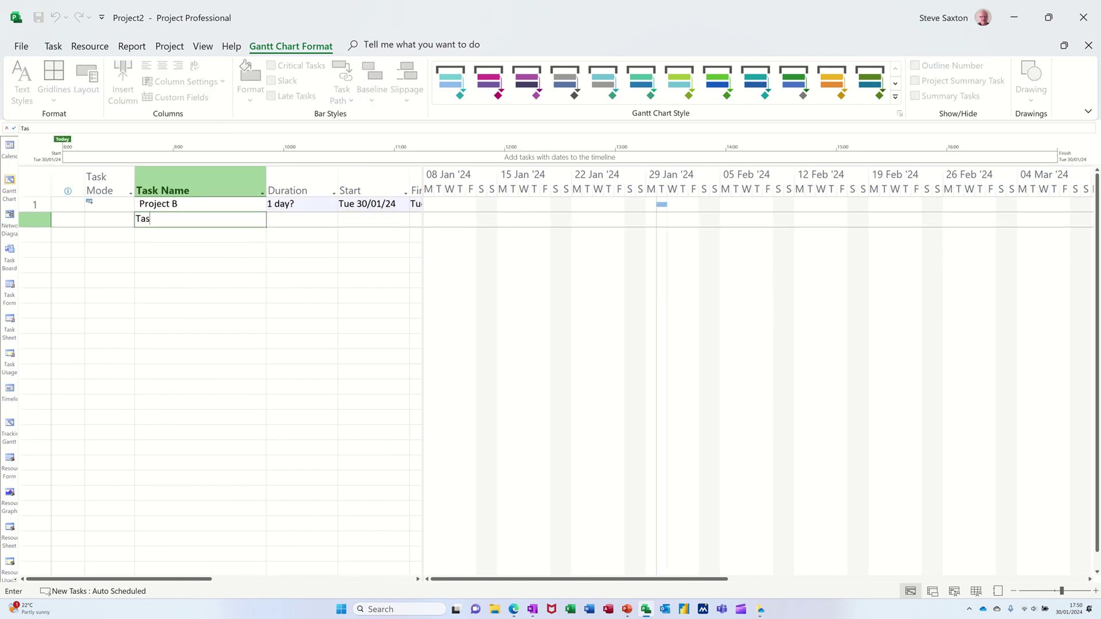
pyautogui.write('k A')
pyautogui.press('Return')
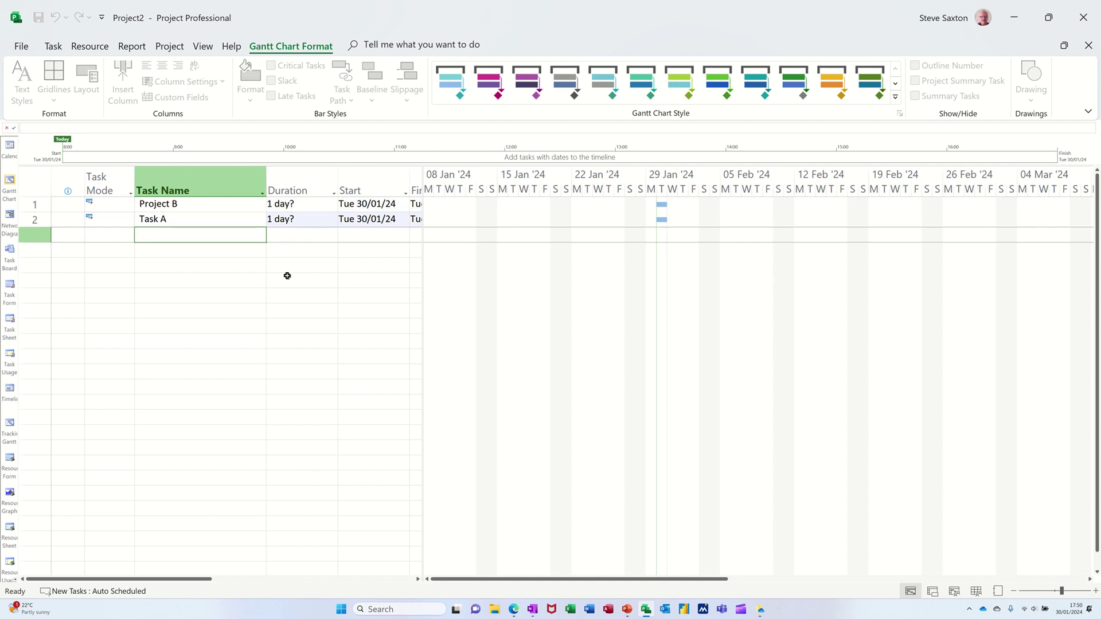
pyautogui.write('Task B')
pyautogui.press('Return')
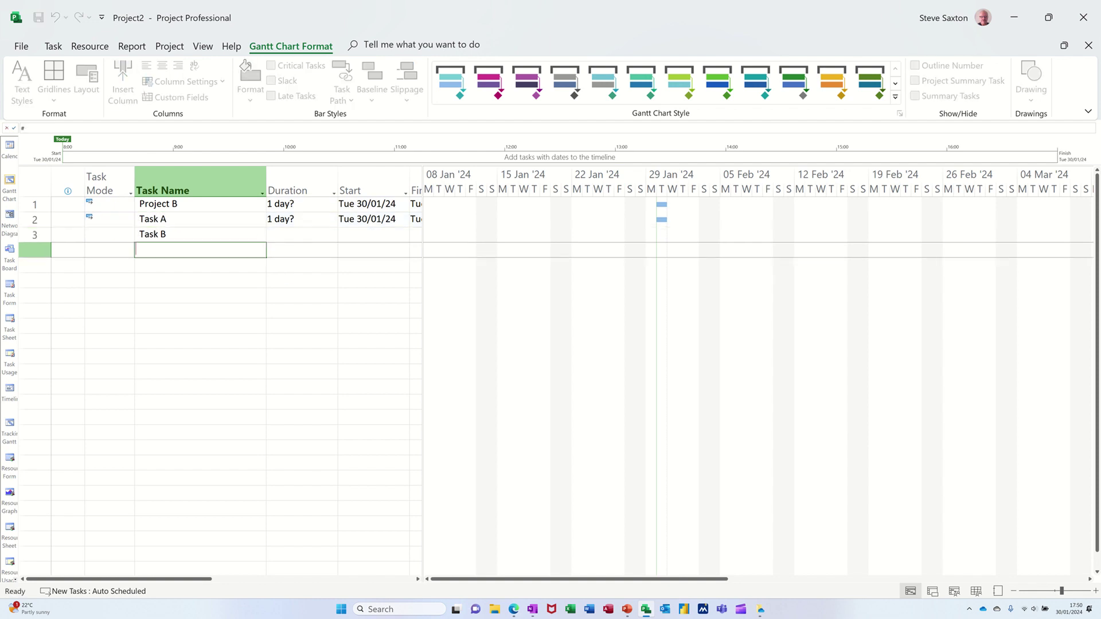
pyautogui.write('#')
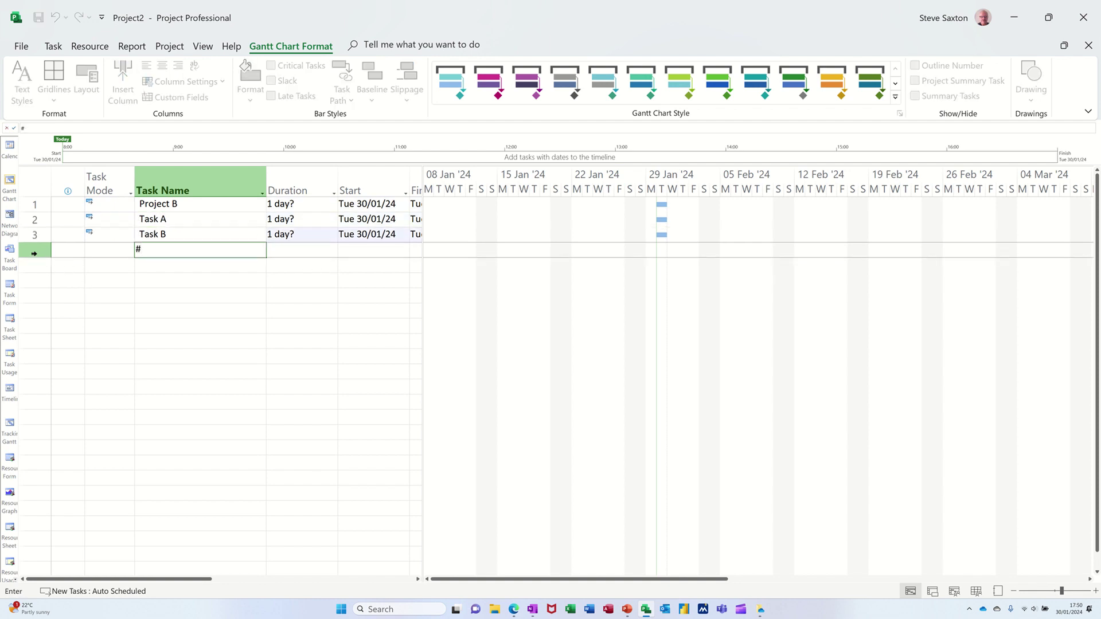
pyautogui.click(35, 253)
pyautogui.press('Delete')
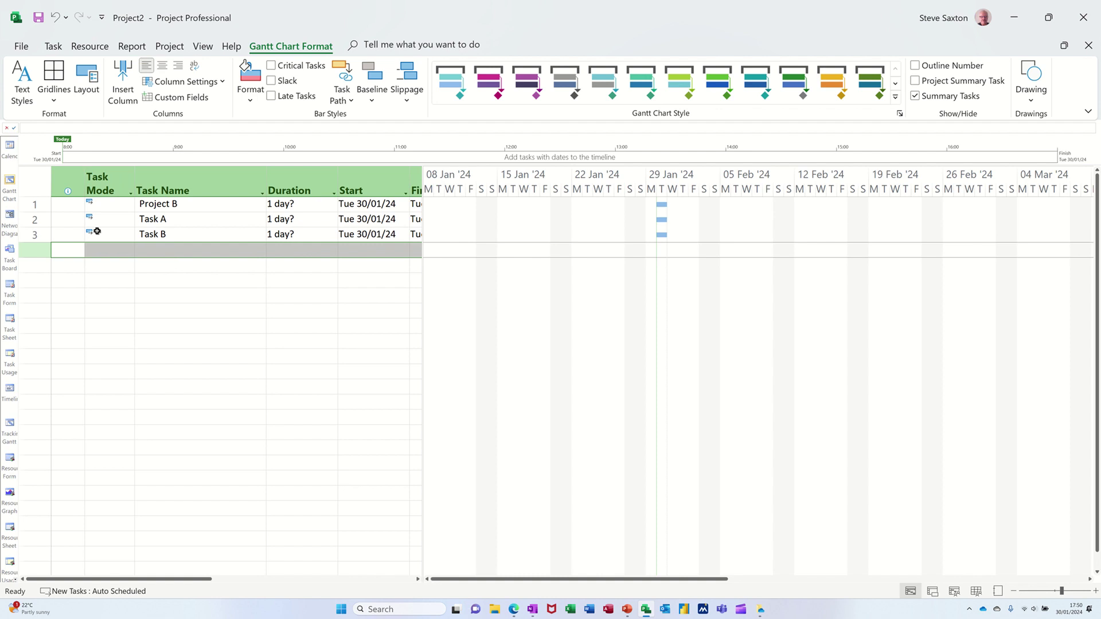
# Step: Indent Task A and Task B under Project B and give each a 1-day duration
pyautogui.moveTo(148, 219); pyautogui.dragTo(152, 233)
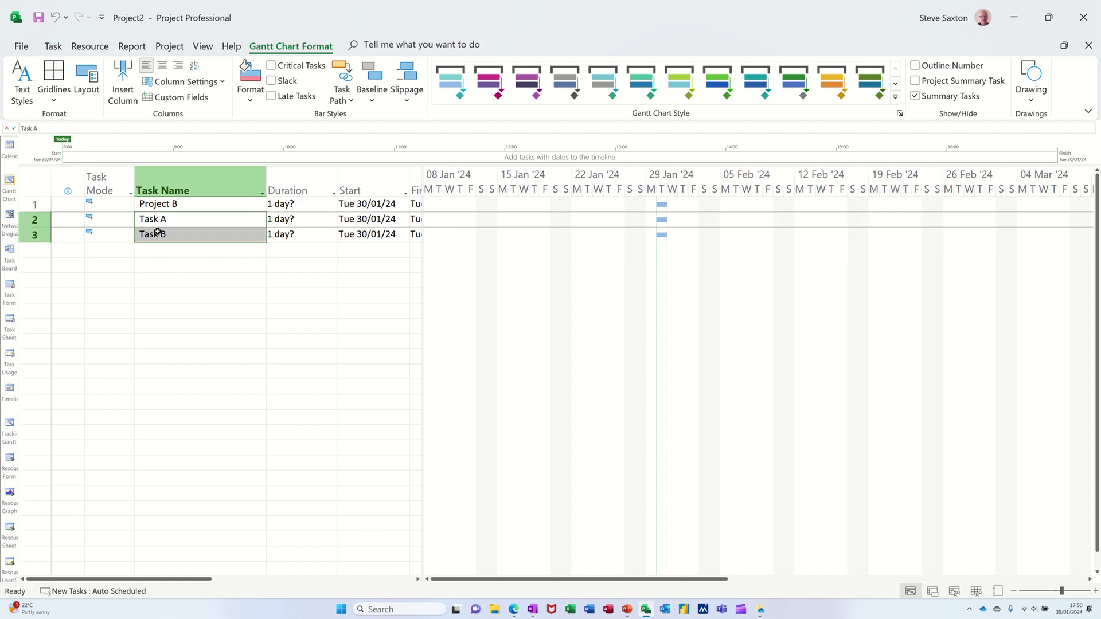
pyautogui.click(54, 46)
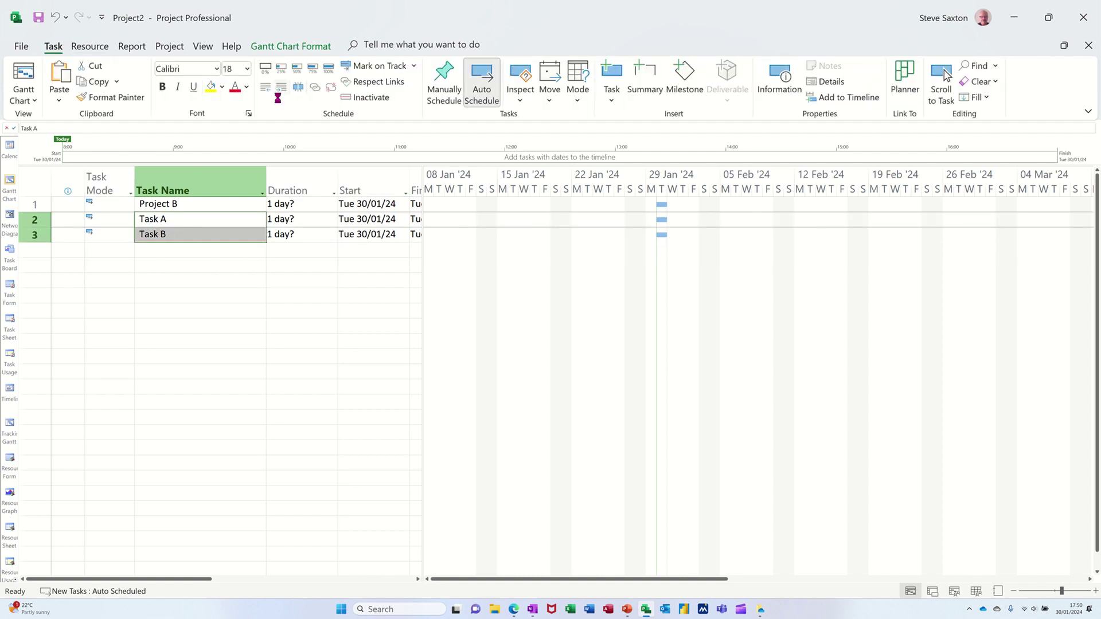
pyautogui.hotkey('alt', 'shift', 'Right')
pyautogui.click(290, 219)
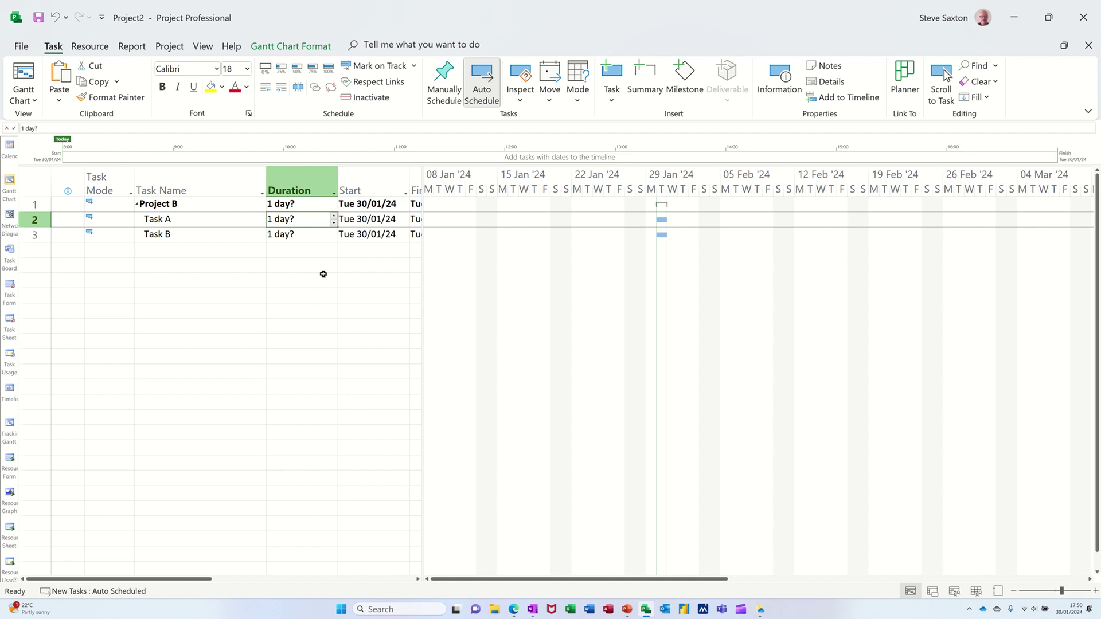
pyautogui.write('1')
pyautogui.press('Return')
pyautogui.write('1')
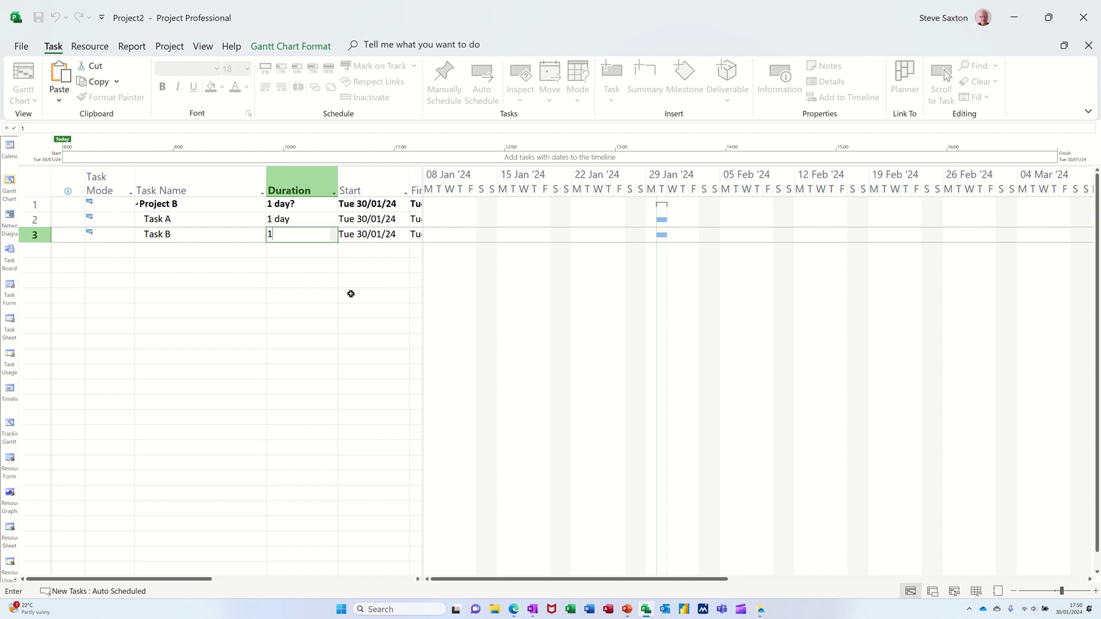
pyautogui.click(245, 278)
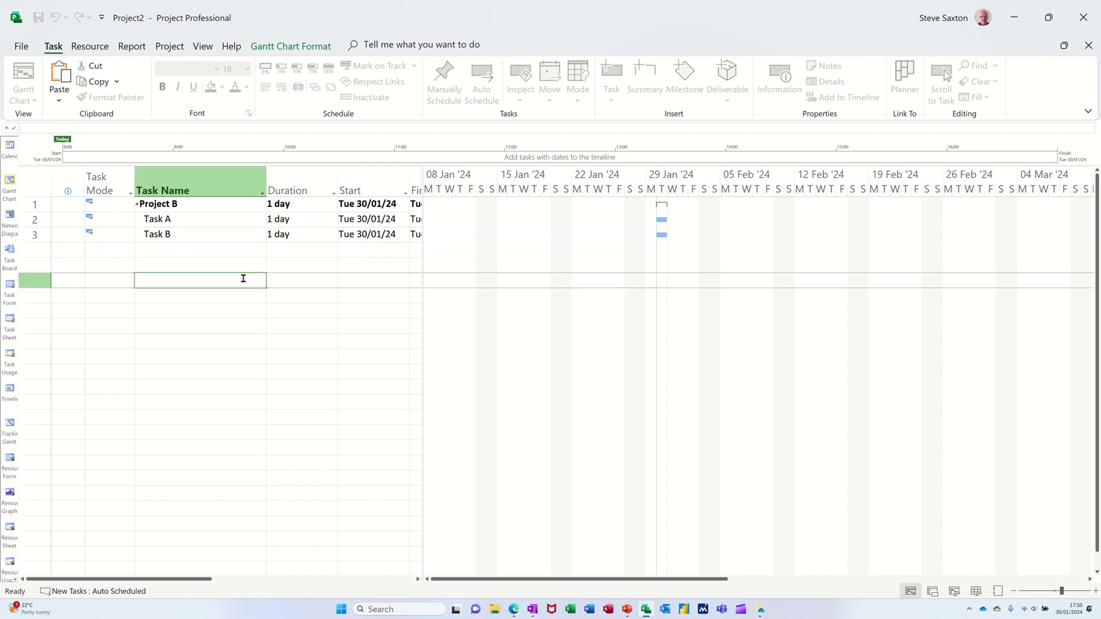
# Step: Add two resource names on the Resource Sheet
pyautogui.click(976, 591)
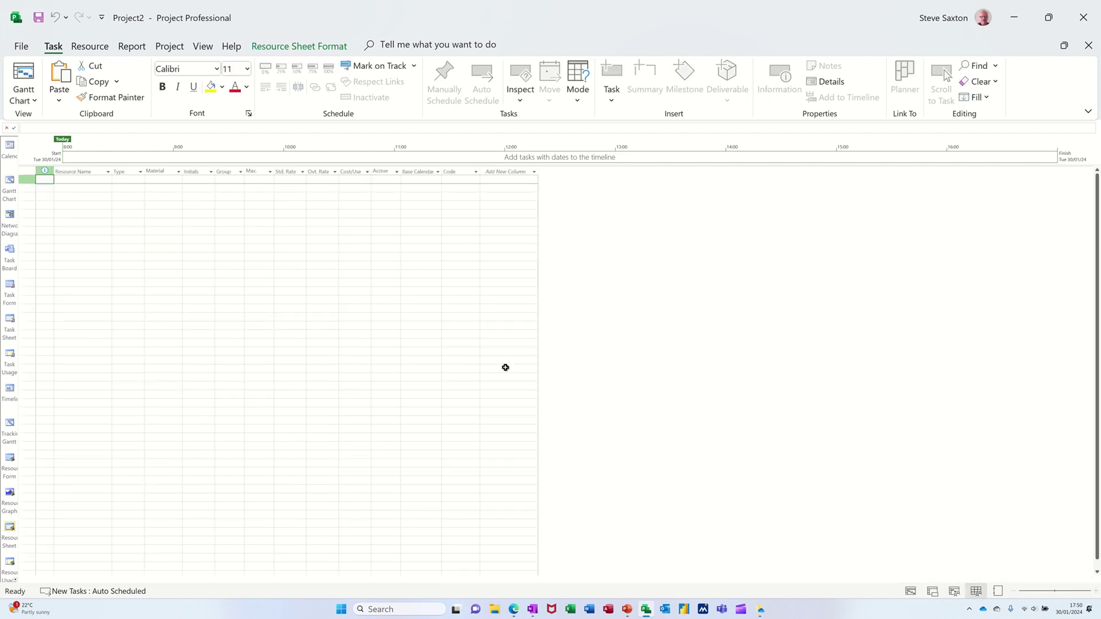
pyautogui.click(90, 182)
pyautogui.write('S')
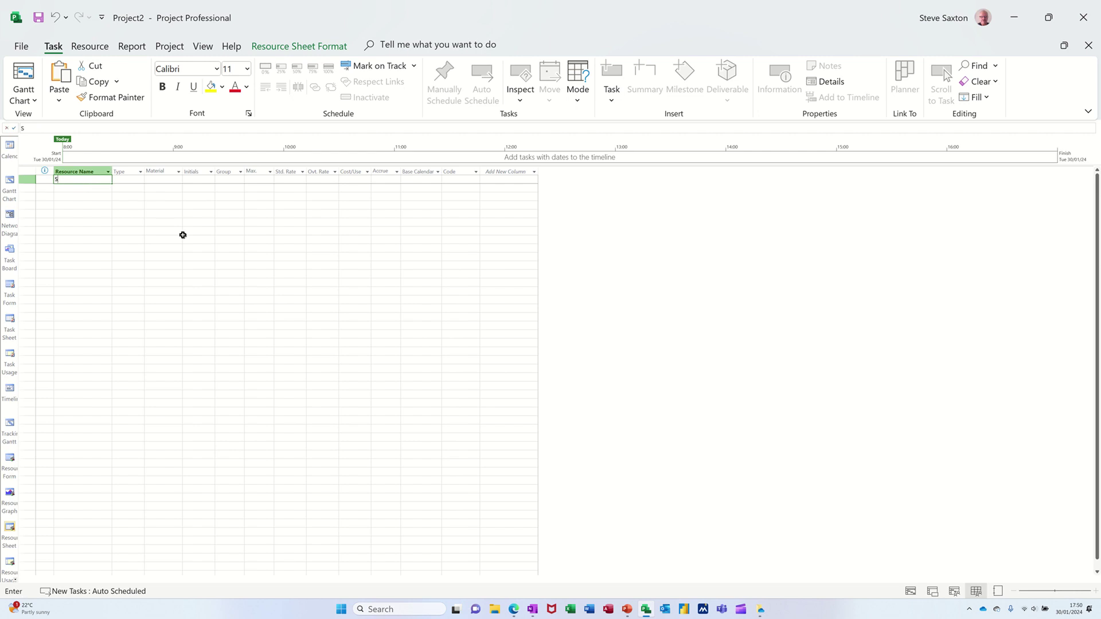
pyautogui.write('teve')
pyautogui.press('Return')
pyautogui.write('Anee')
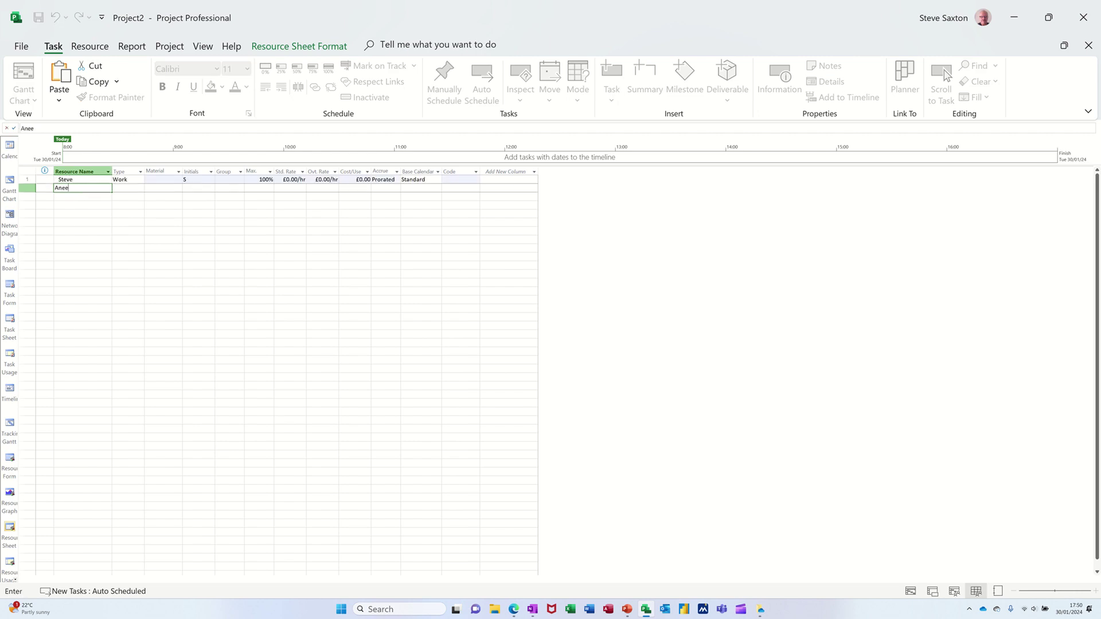
pyautogui.press('Return')
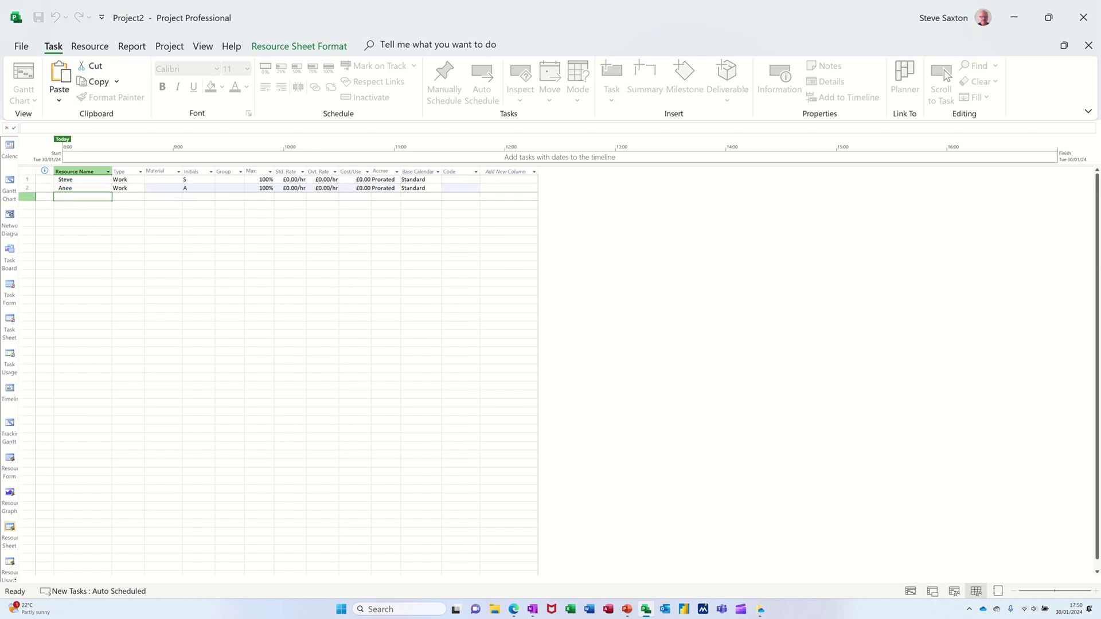
# Step: In the Gantt chart, assign the first resource to Task A and the other to Task B
pyautogui.click(9, 183)
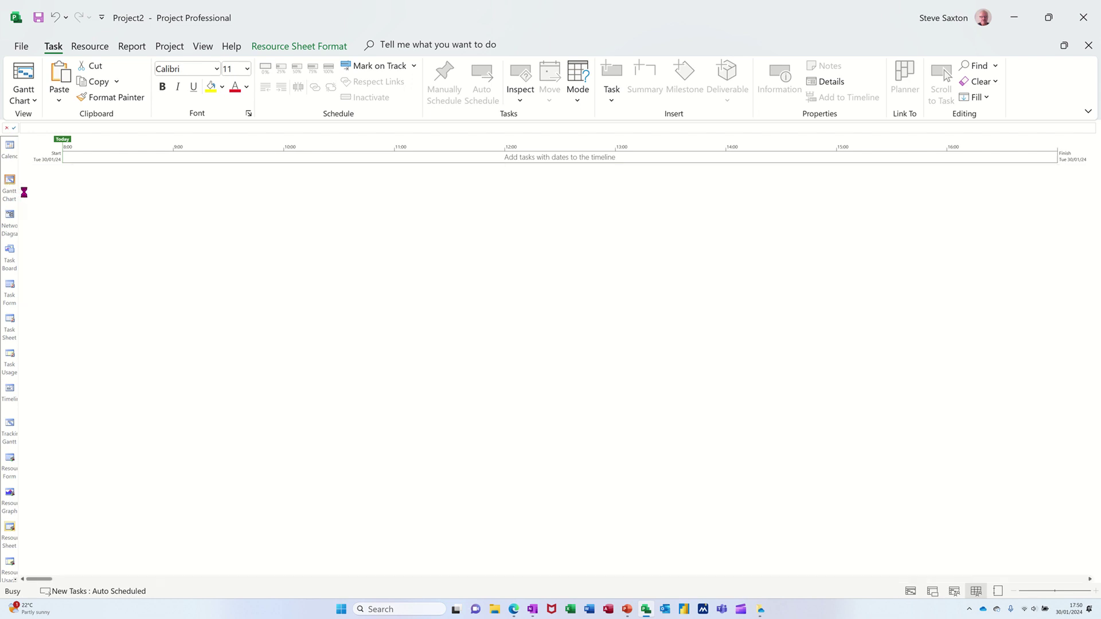
pyautogui.click(89, 46)
pyautogui.click(74, 80)
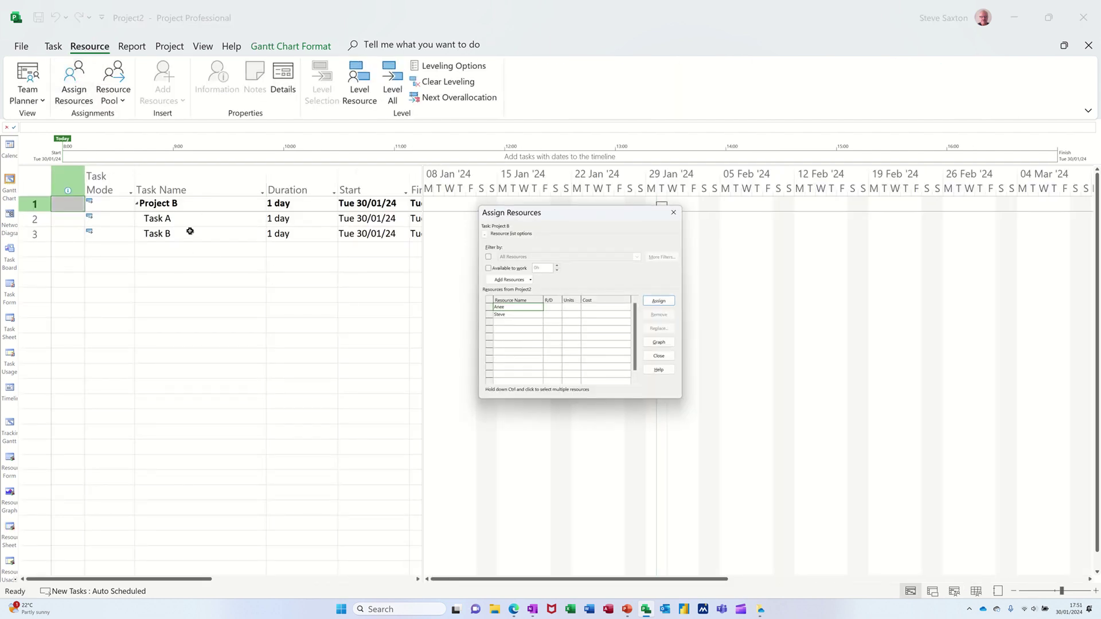
pyautogui.click(187, 221)
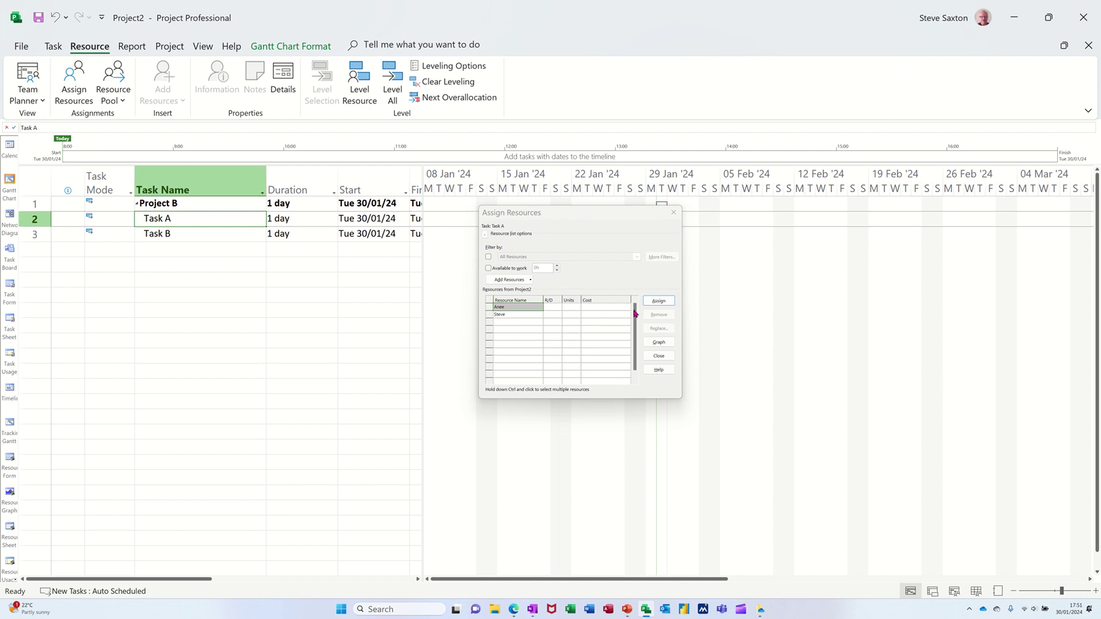
pyautogui.click(658, 300)
pyautogui.click(192, 239)
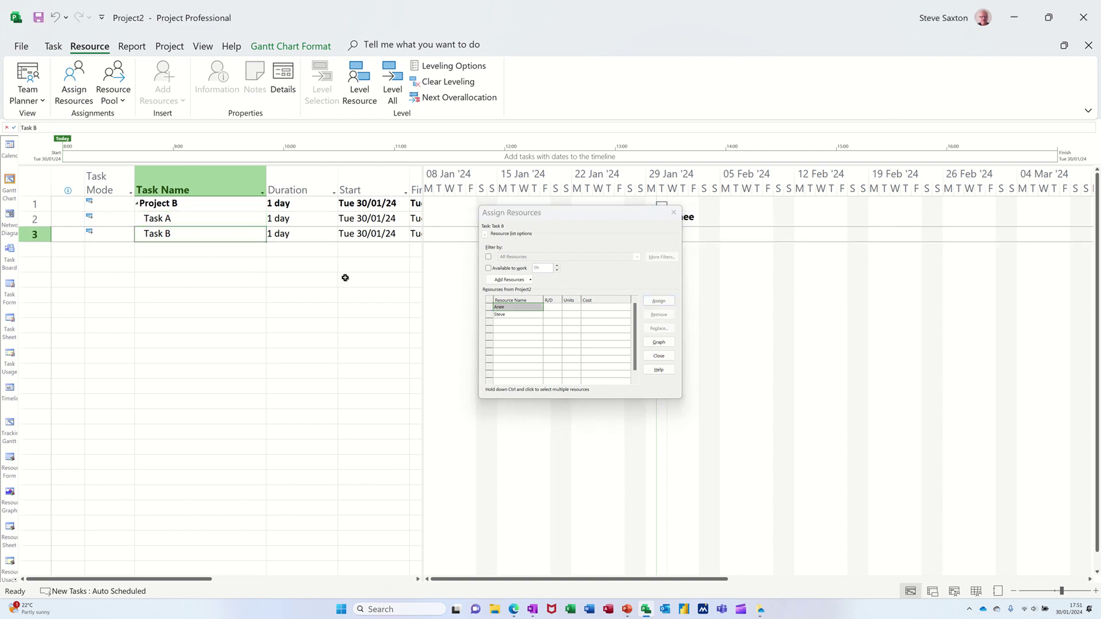
pyautogui.click(518, 314)
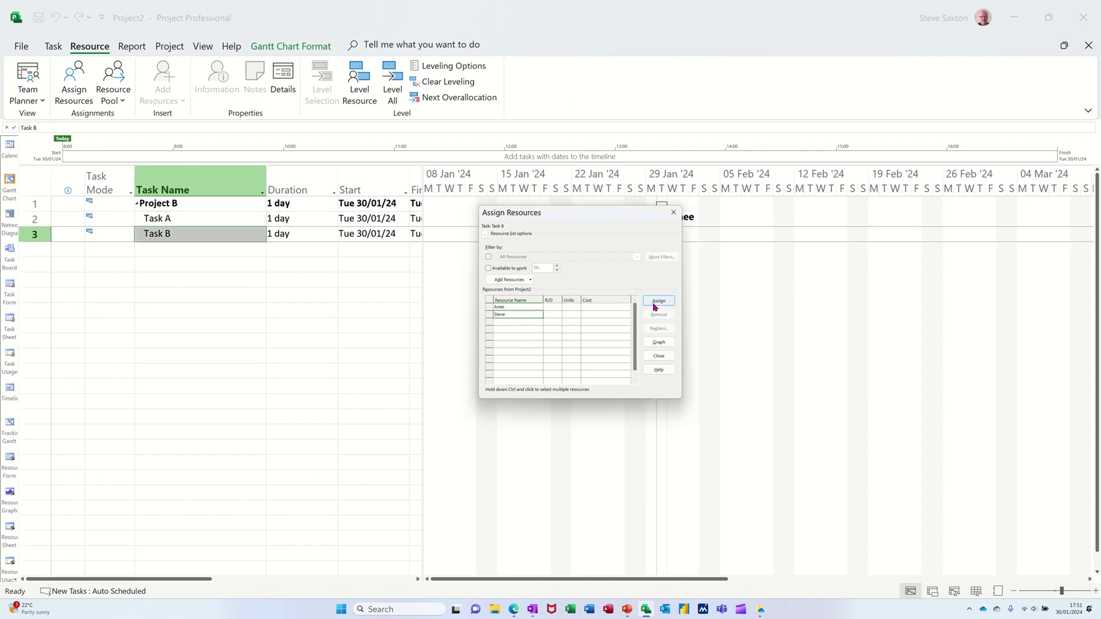
pyautogui.click(658, 300)
pyautogui.click(673, 212)
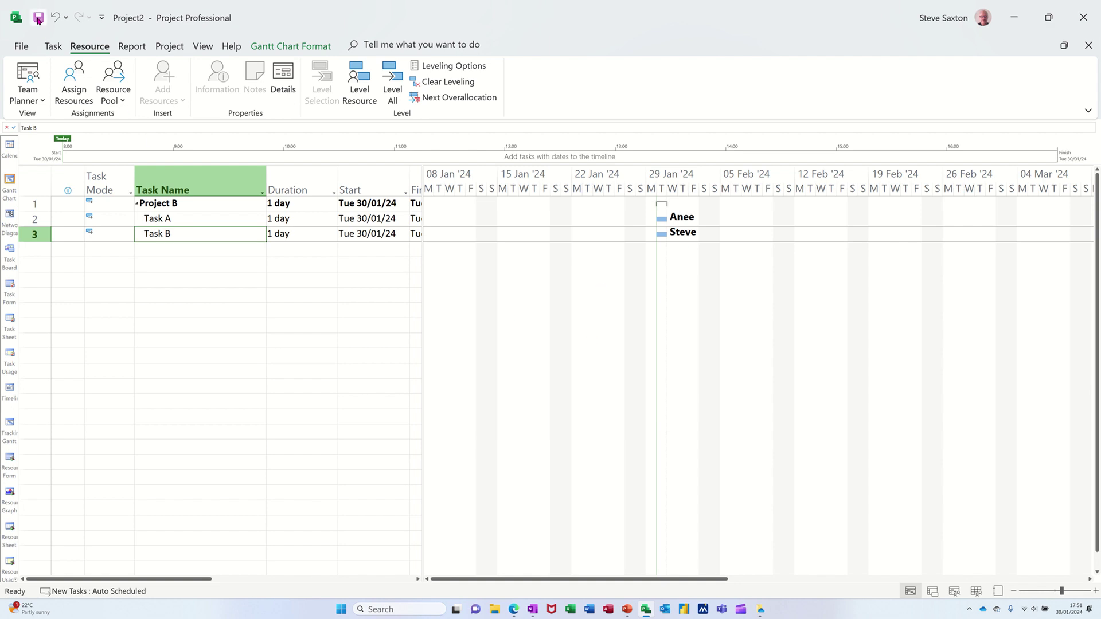
# Step: Save the project as Project B, close it, and start a new project
pyautogui.click(38, 19)
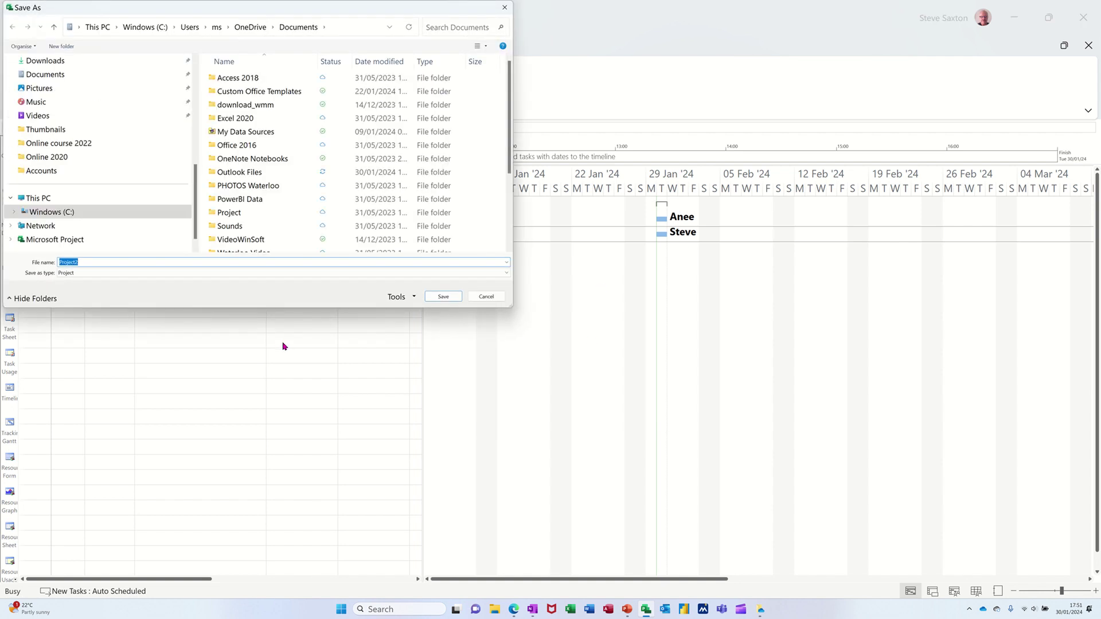
pyautogui.write('Project')
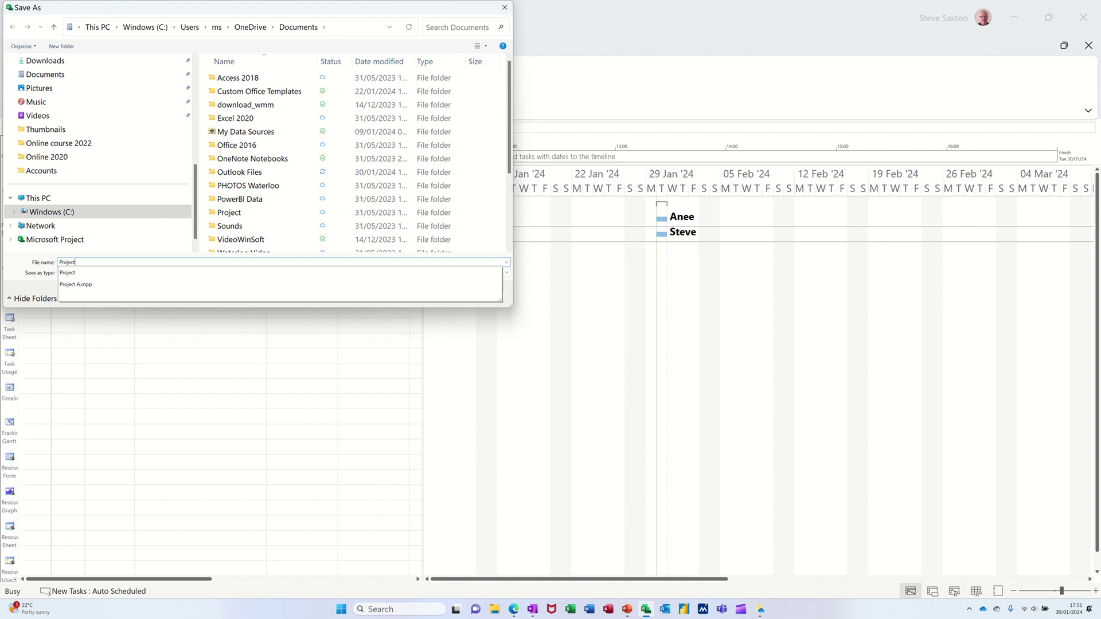
pyautogui.write(' B')
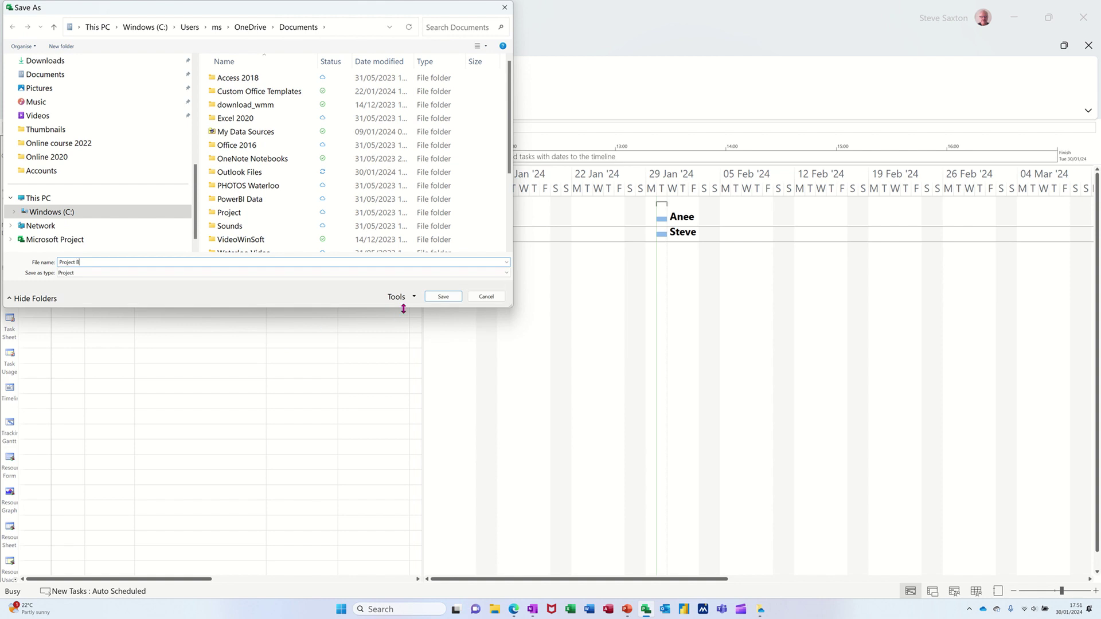
pyautogui.click(431, 298)
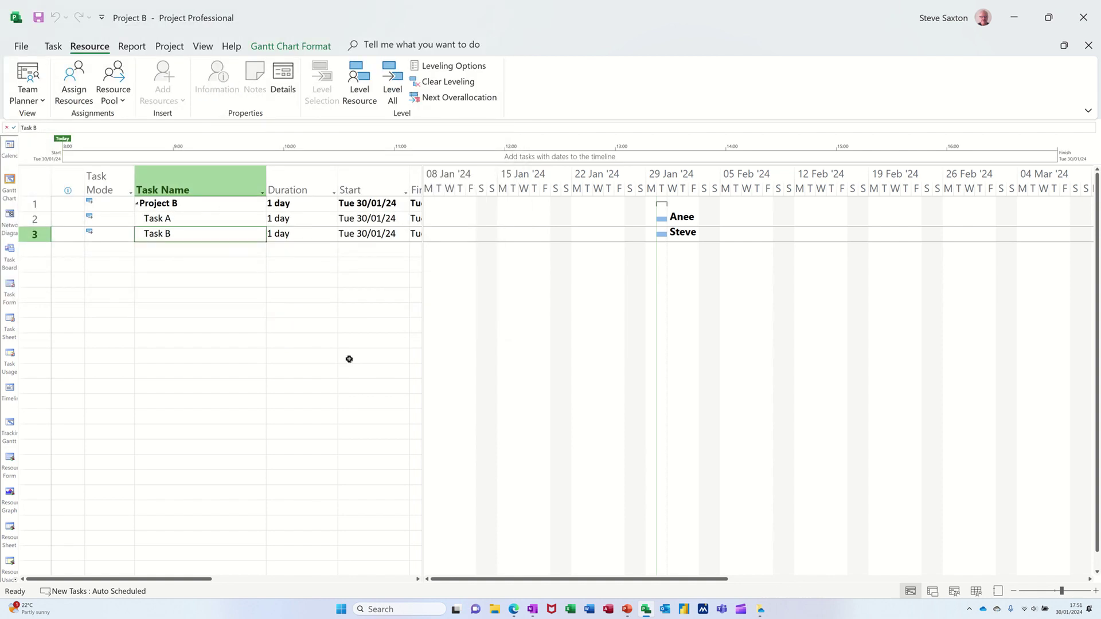
pyautogui.hotkey('ctrl', 'w')
pyautogui.hotkey('ctrl', 'n')
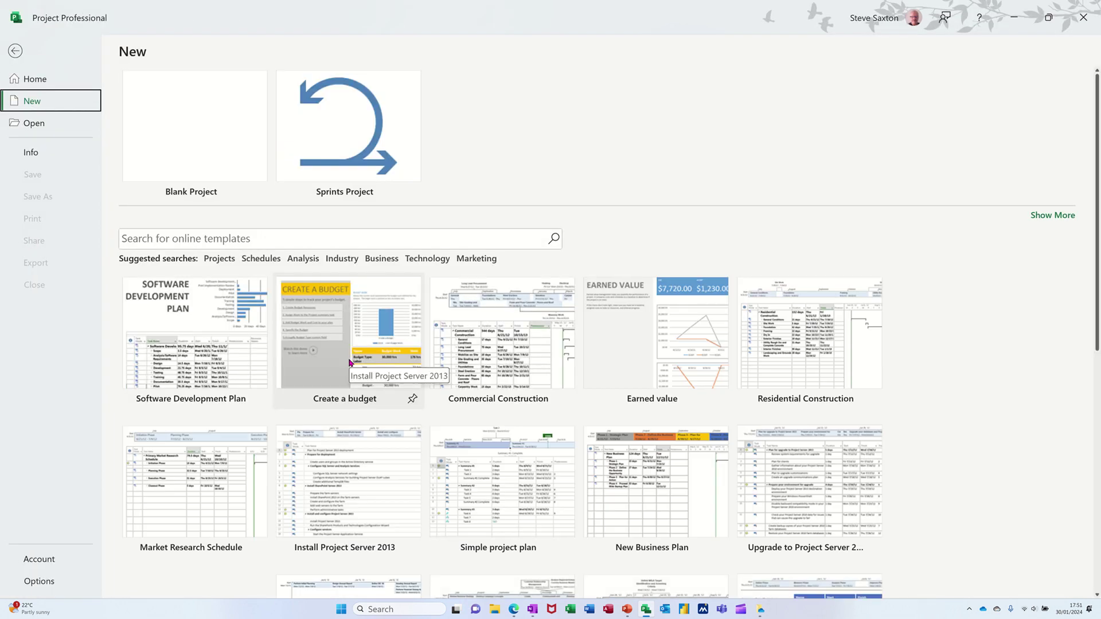
# Step: Create a blank project and apply a larger text size to all text
pyautogui.click(207, 136)
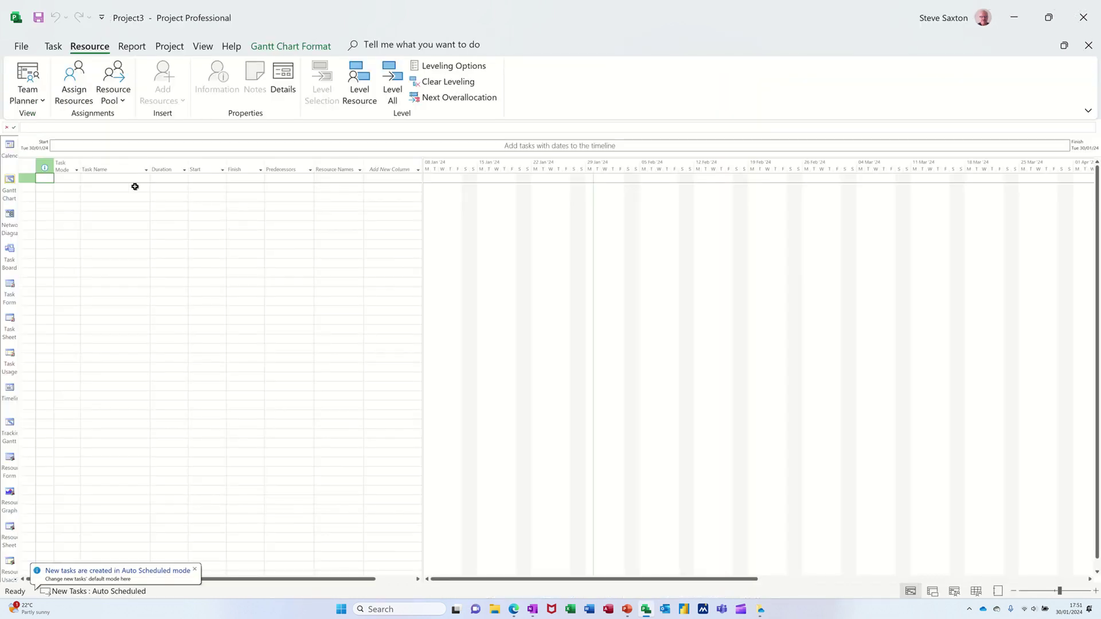
pyautogui.click(275, 45)
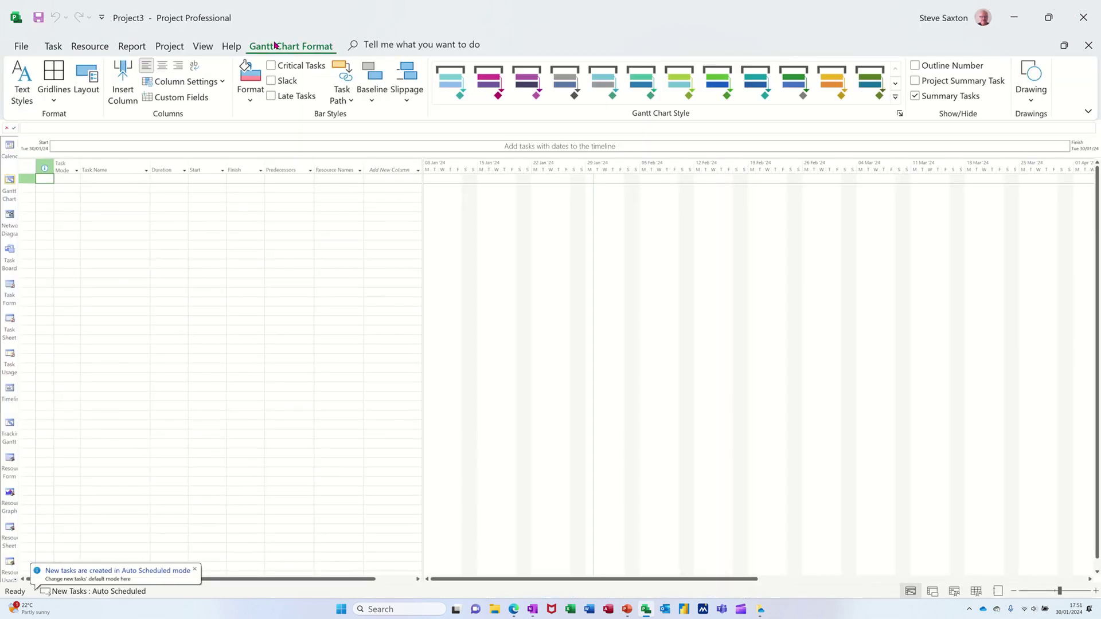
pyautogui.click(19, 74)
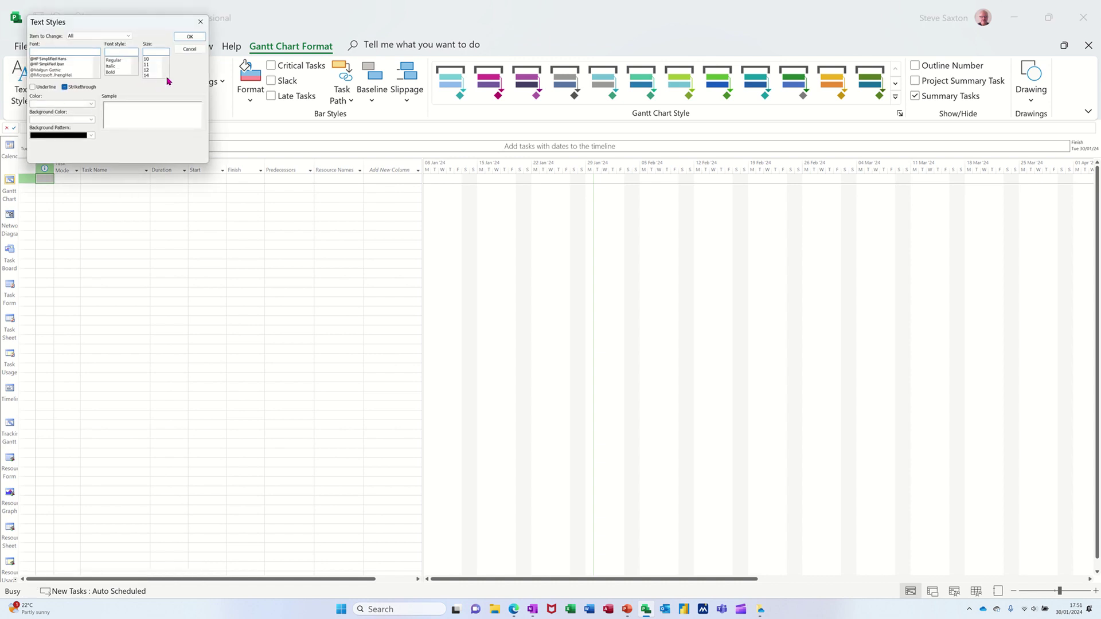
pyautogui.doubleClick(166, 75)
pyautogui.click(149, 70)
pyautogui.click(190, 36)
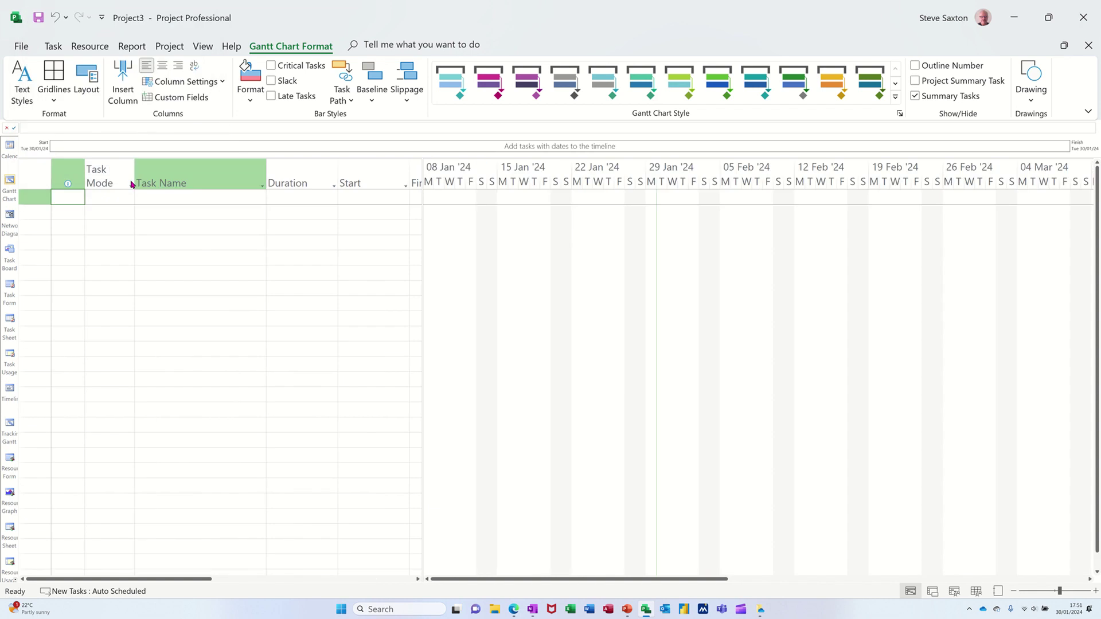
# Step: Enter Master as the first task
pyautogui.click(156, 195)
pyautogui.write('Master')
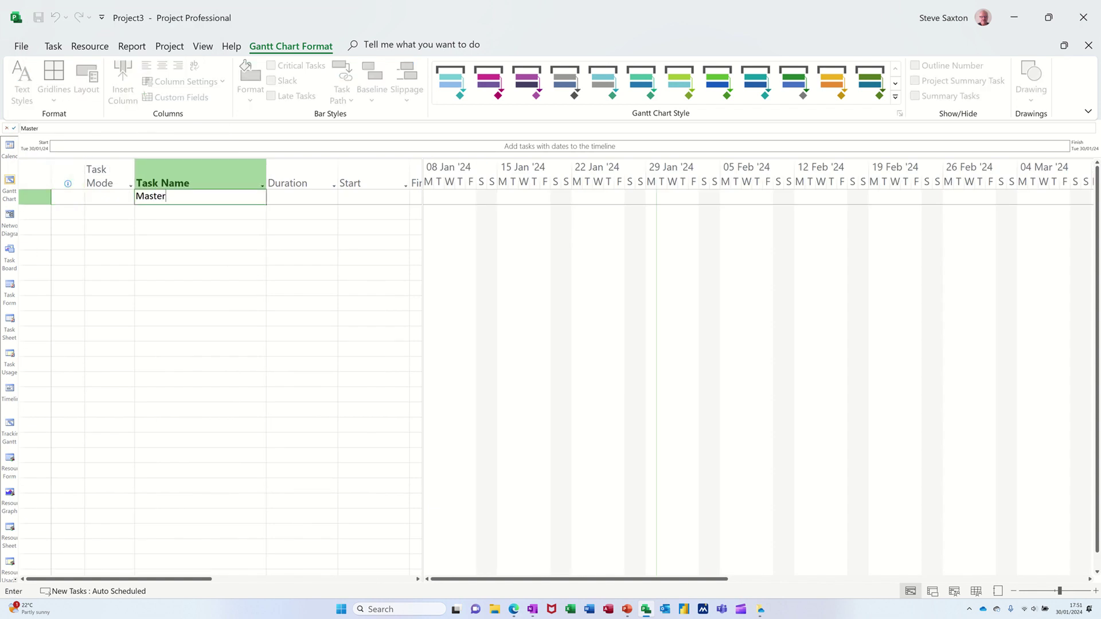
pyautogui.press('Return')
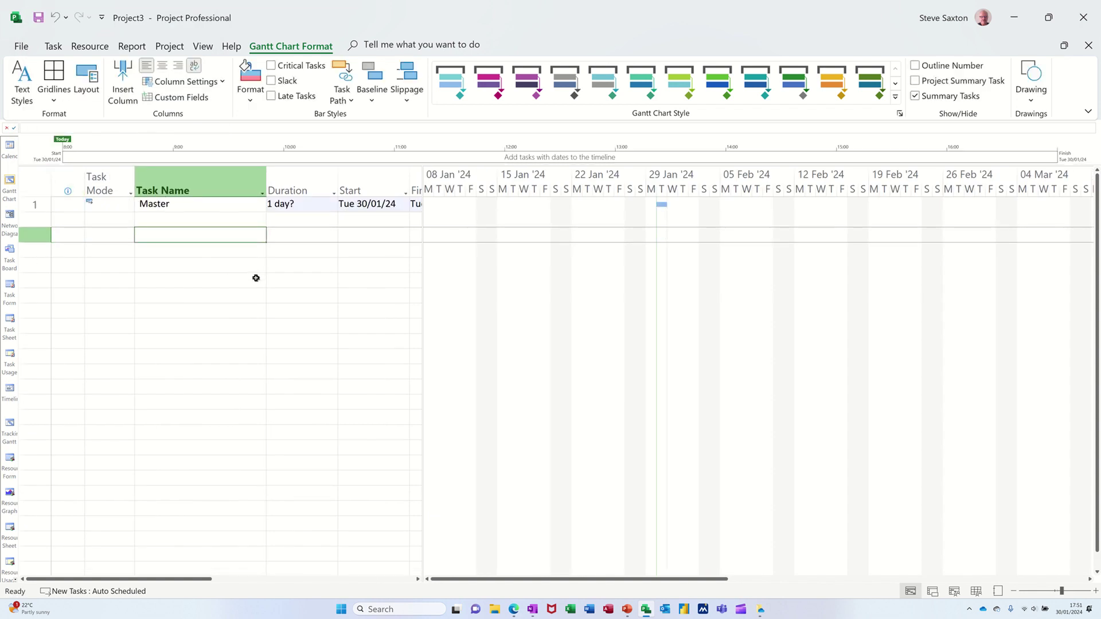
# Step: Insert the Project A and Project B files as subprojects below Master
pyautogui.click(168, 45)
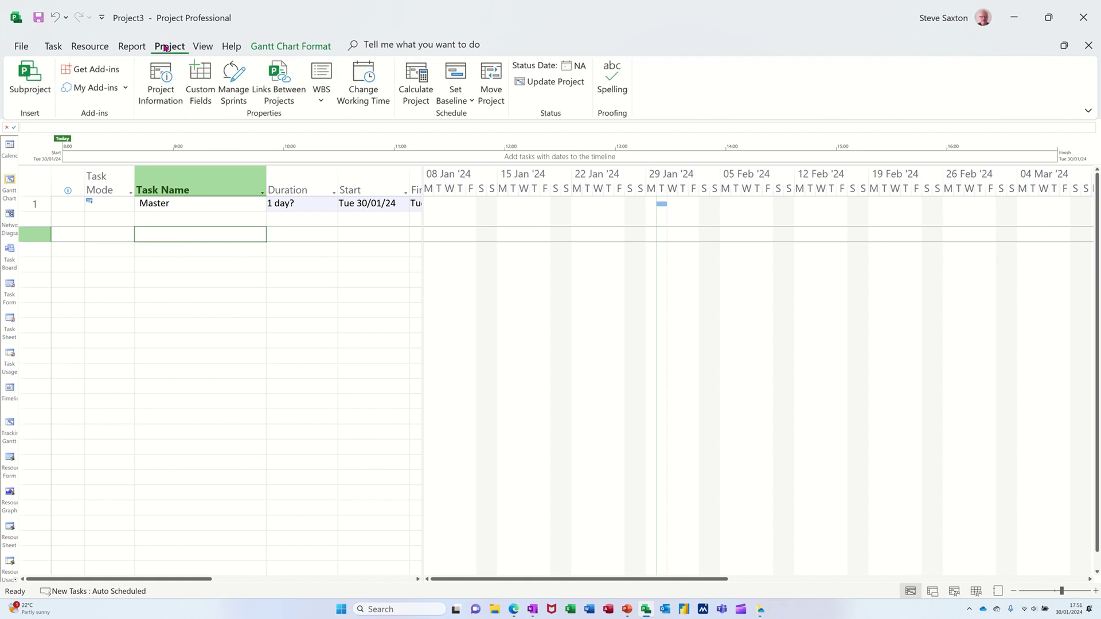
pyautogui.click(22, 88)
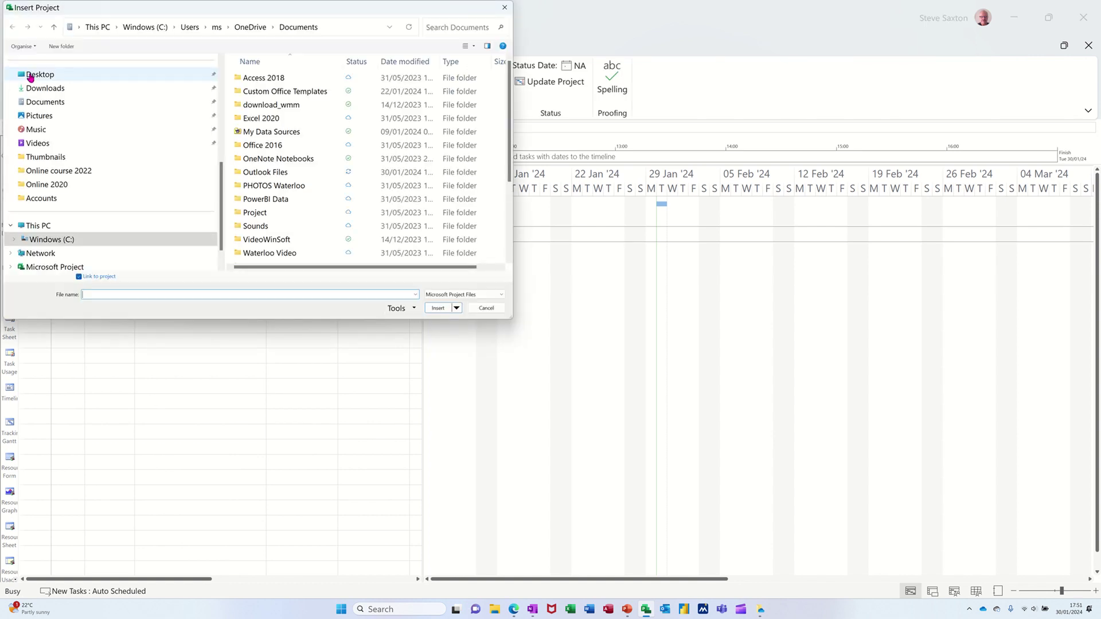
pyautogui.scroll(-3, 287, 209)
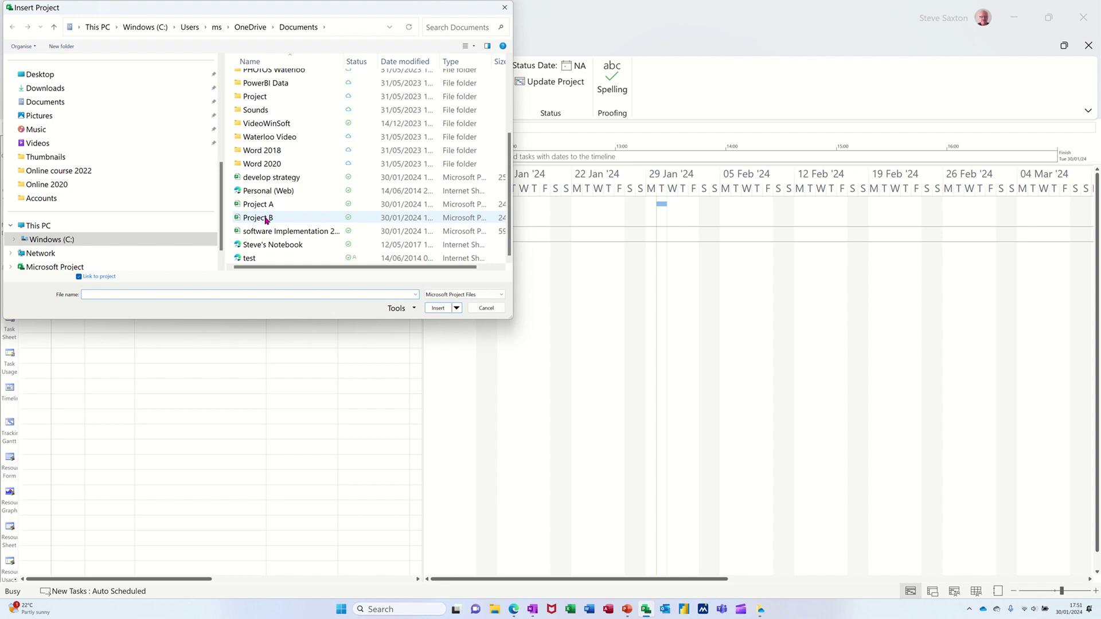
pyautogui.doubleClick(266, 204)
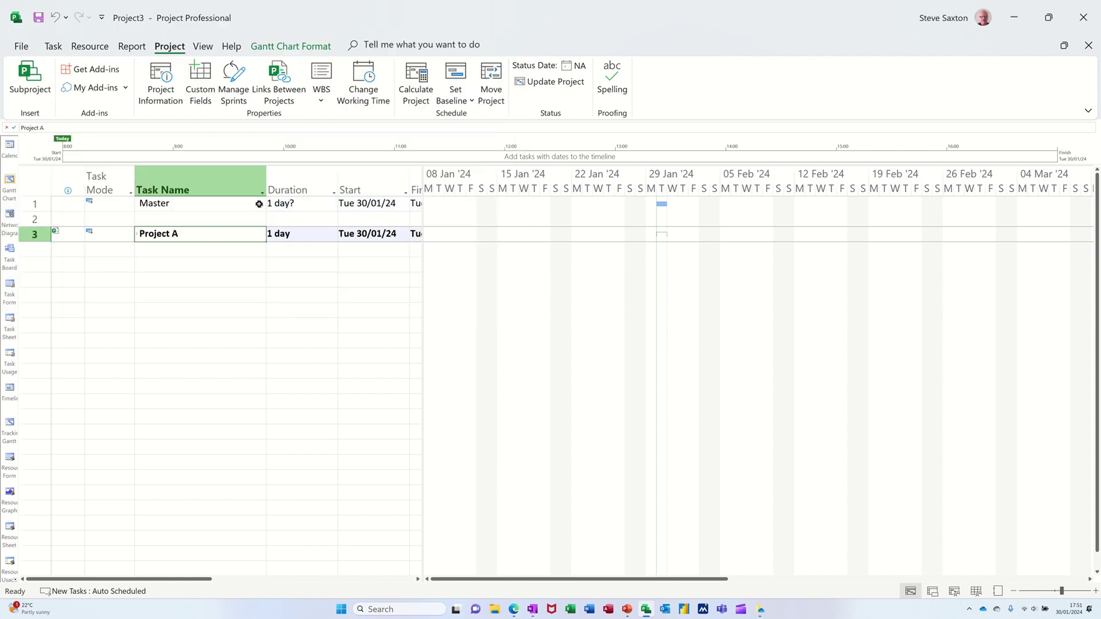
pyautogui.click(195, 264)
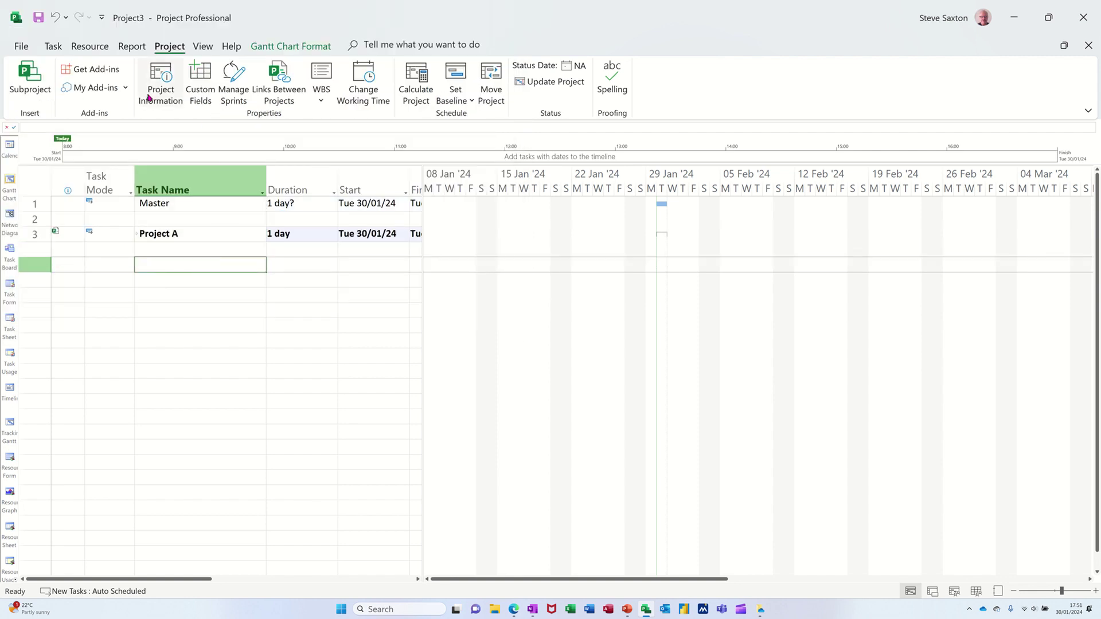
pyautogui.click(22, 72)
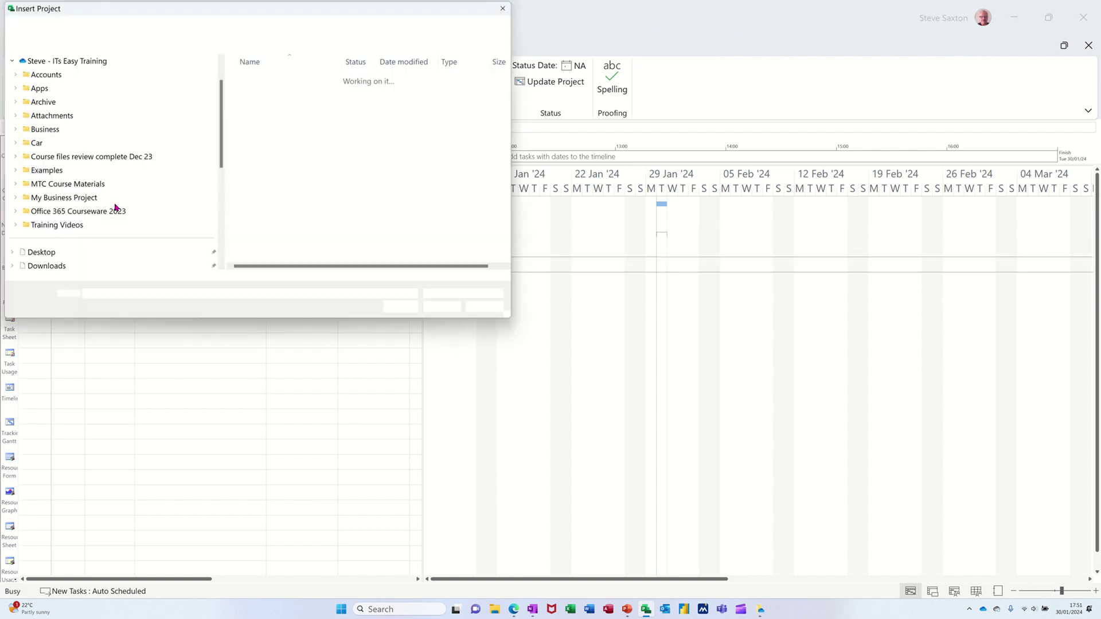
pyautogui.scroll(-10, 292, 234)
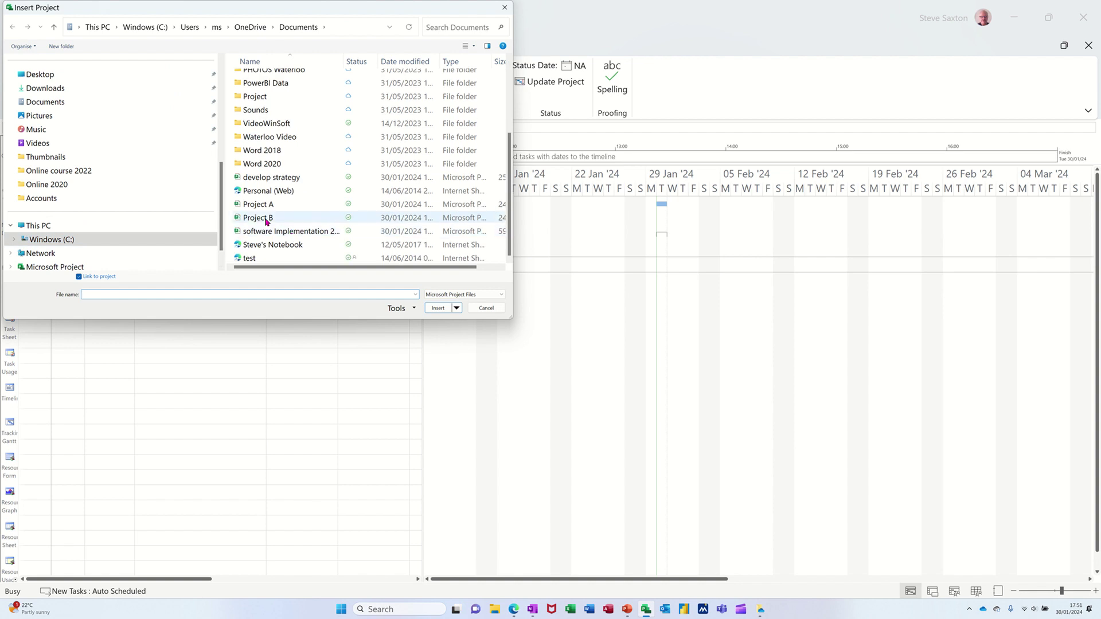
pyautogui.doubleClick(266, 219)
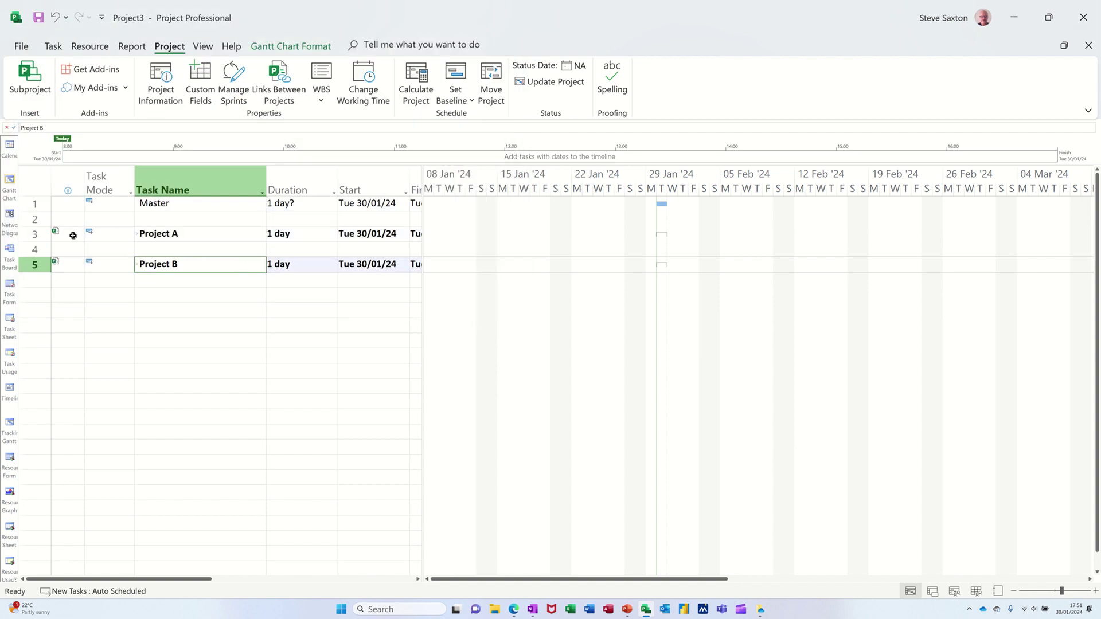
# Step: Indent both subproject rows under the Master task
pyautogui.moveTo(35, 234); pyautogui.dragTo(35, 265)
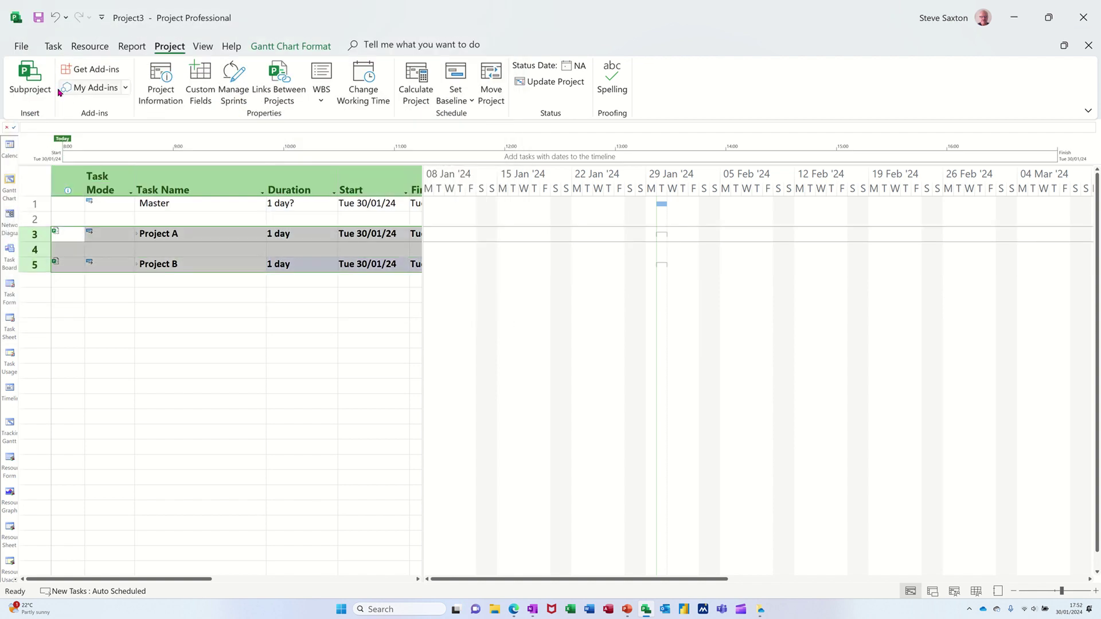
pyautogui.click(53, 46)
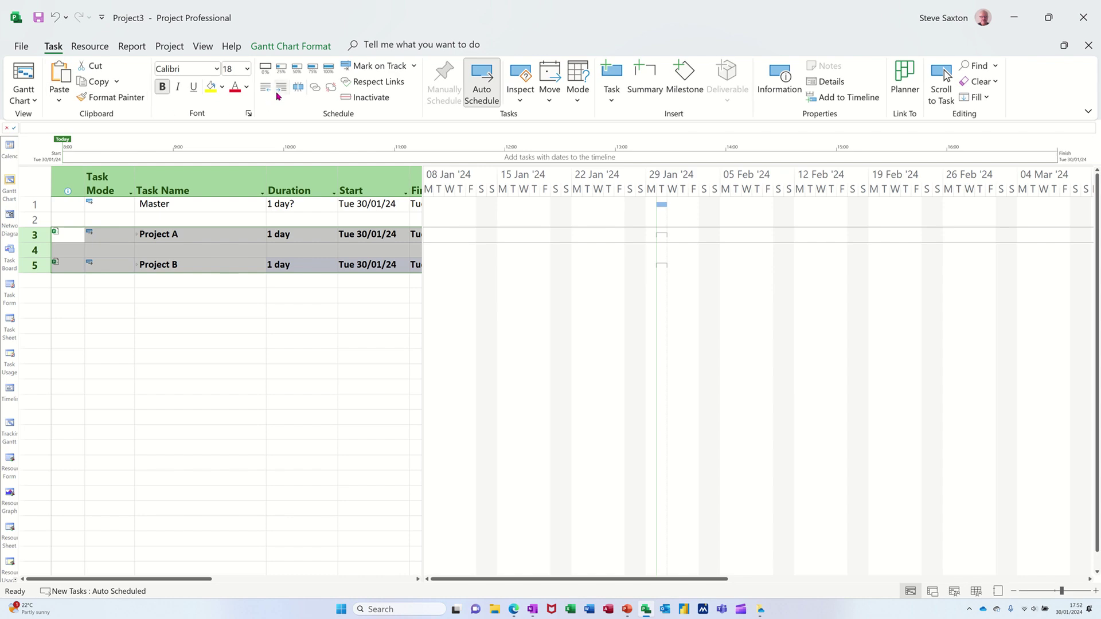
pyautogui.click(279, 90)
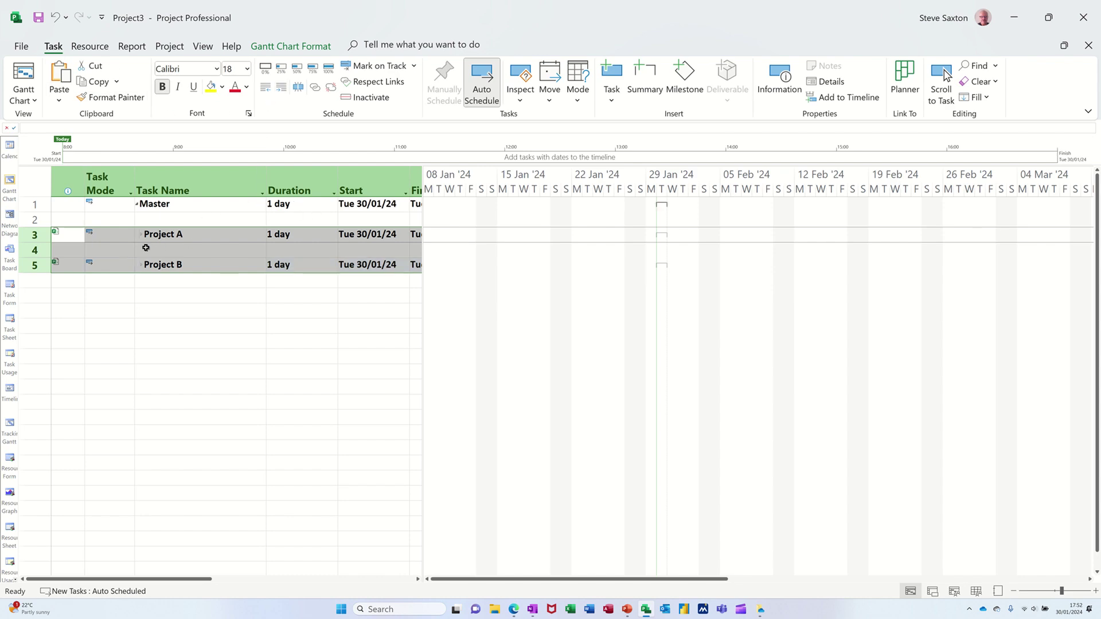
# Step: Expand Project A and Project B to show their tasks
pyautogui.click(101, 249)
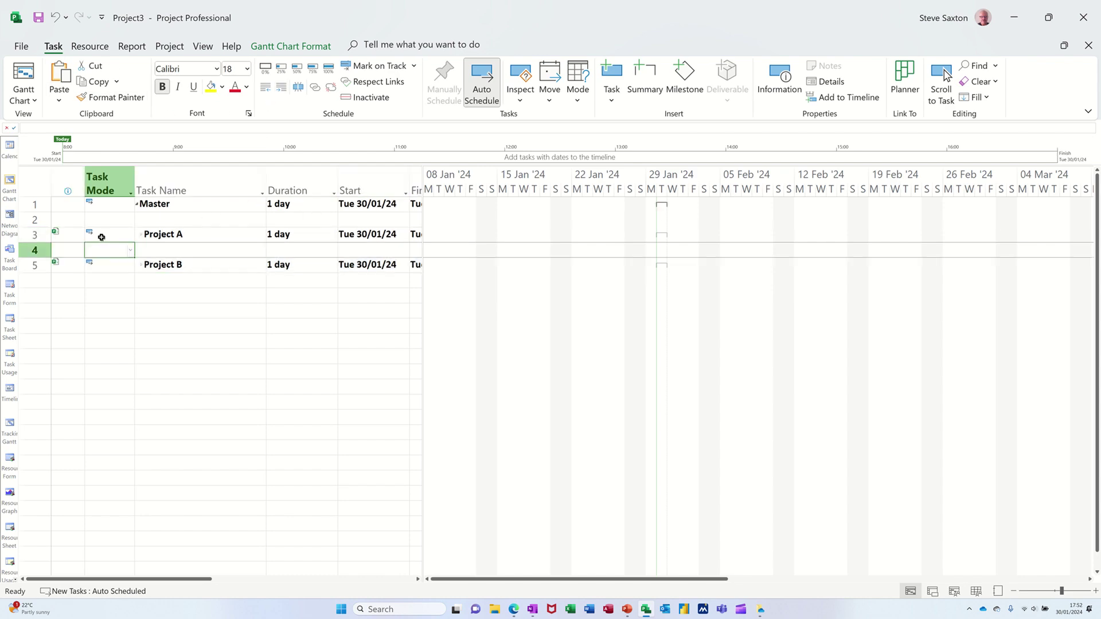
pyautogui.click(141, 235)
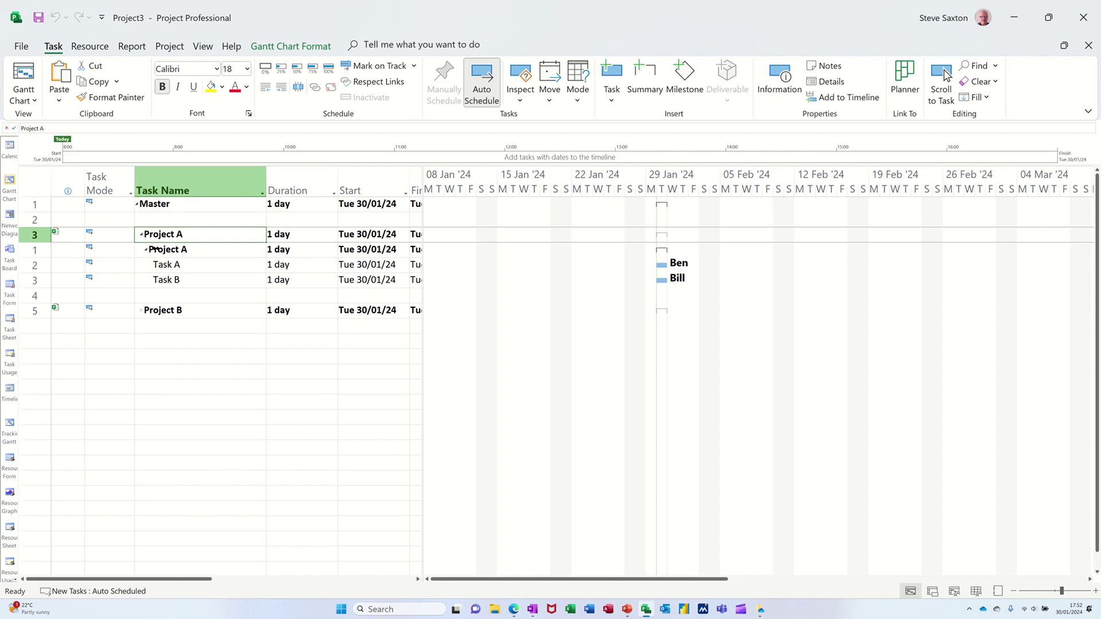
pyautogui.click(140, 311)
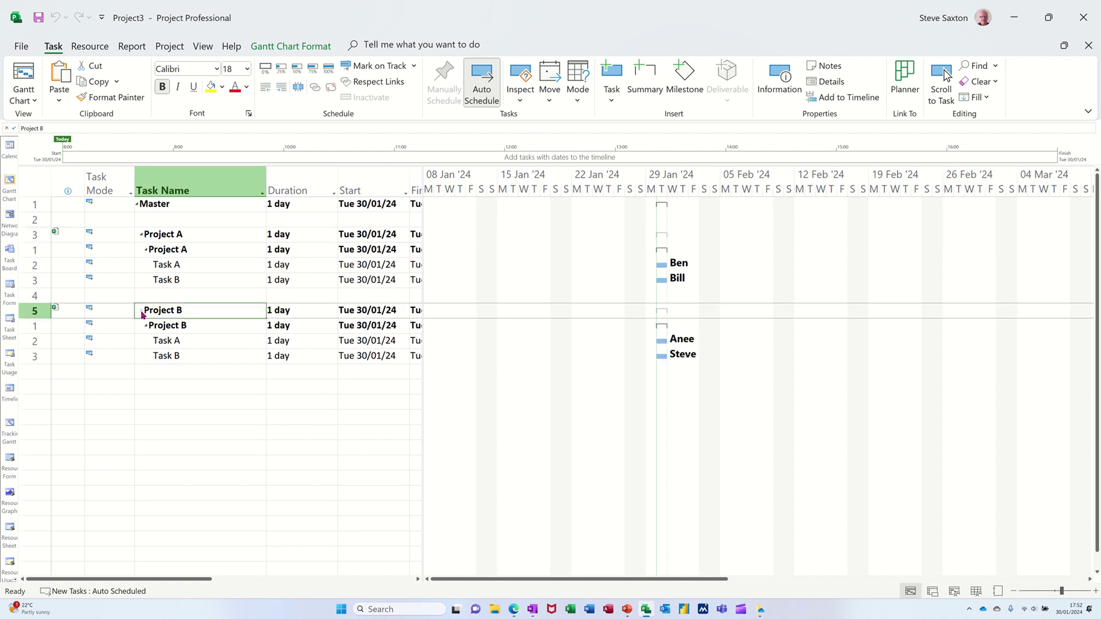
pyautogui.click(207, 371)
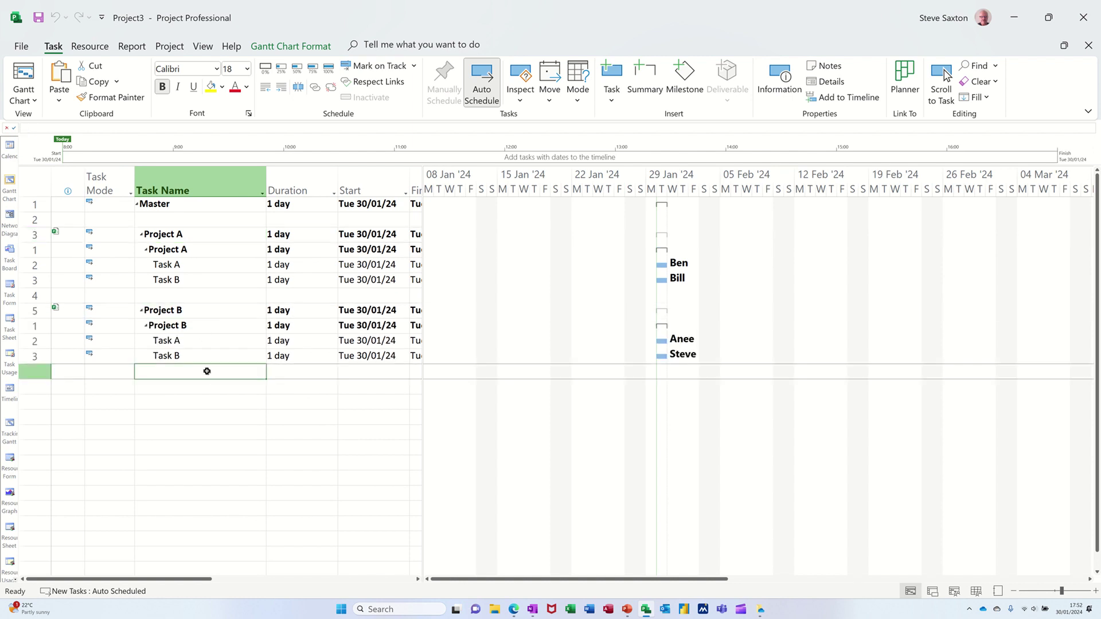
# Step: Save the master project under the file name Master
pyautogui.click(38, 17)
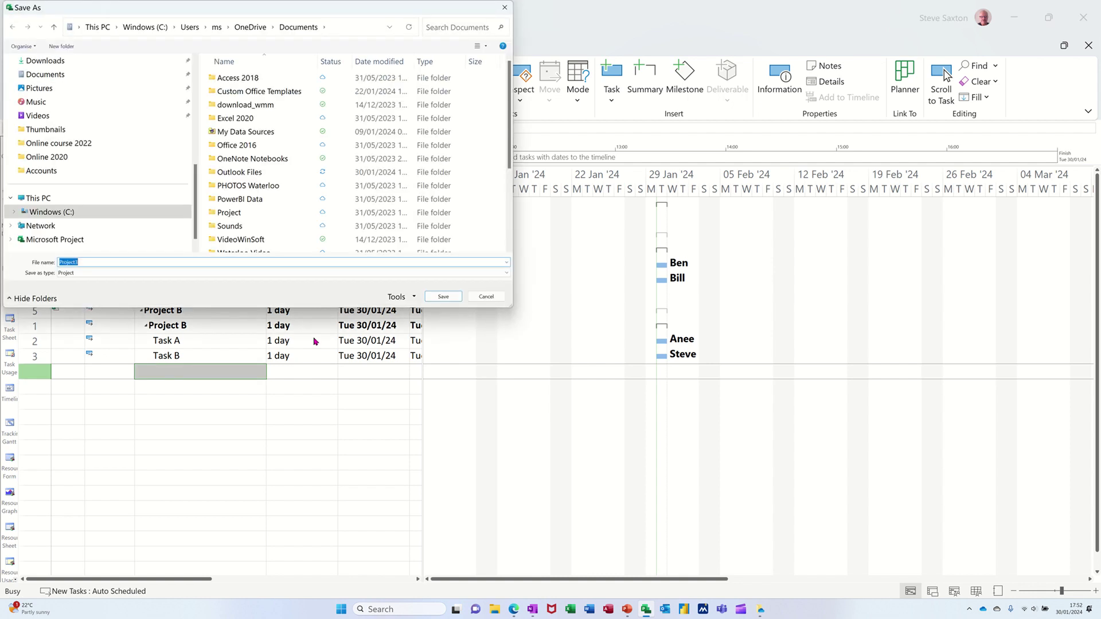
pyautogui.write('Master')
pyautogui.click(439, 297)
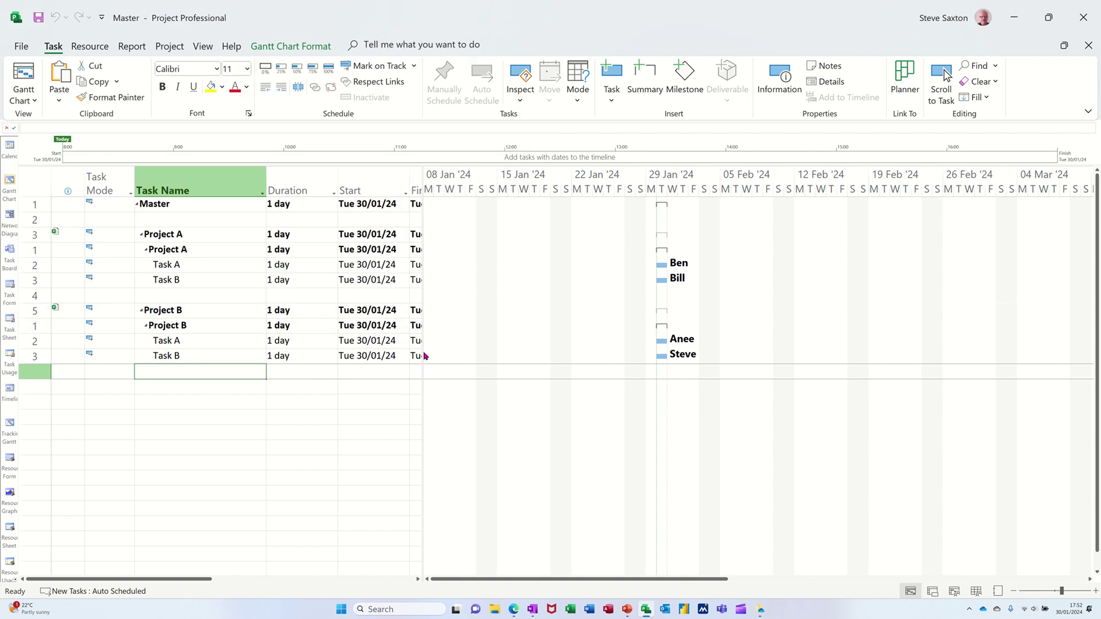
# Step: Widen the task table past the Gantt chart until the Finish column and its dates show
pyautogui.moveTo(424, 355); pyautogui.dragTo(508, 356)
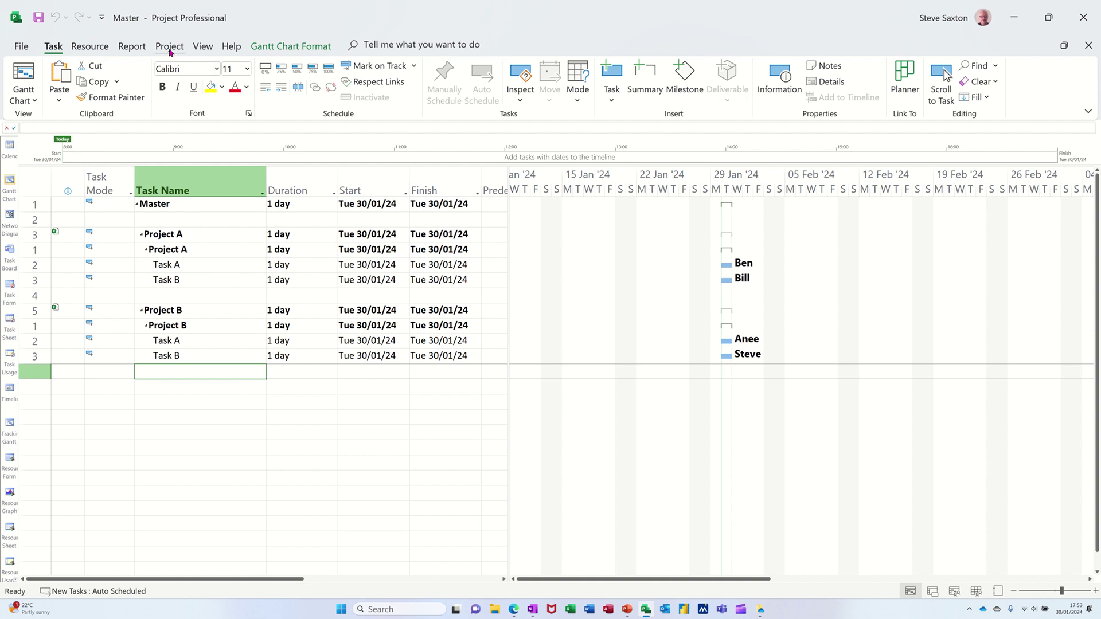
# Step: Create a new table report named 'My Report', shift its table left and widen the Field List
pyautogui.click(132, 46)
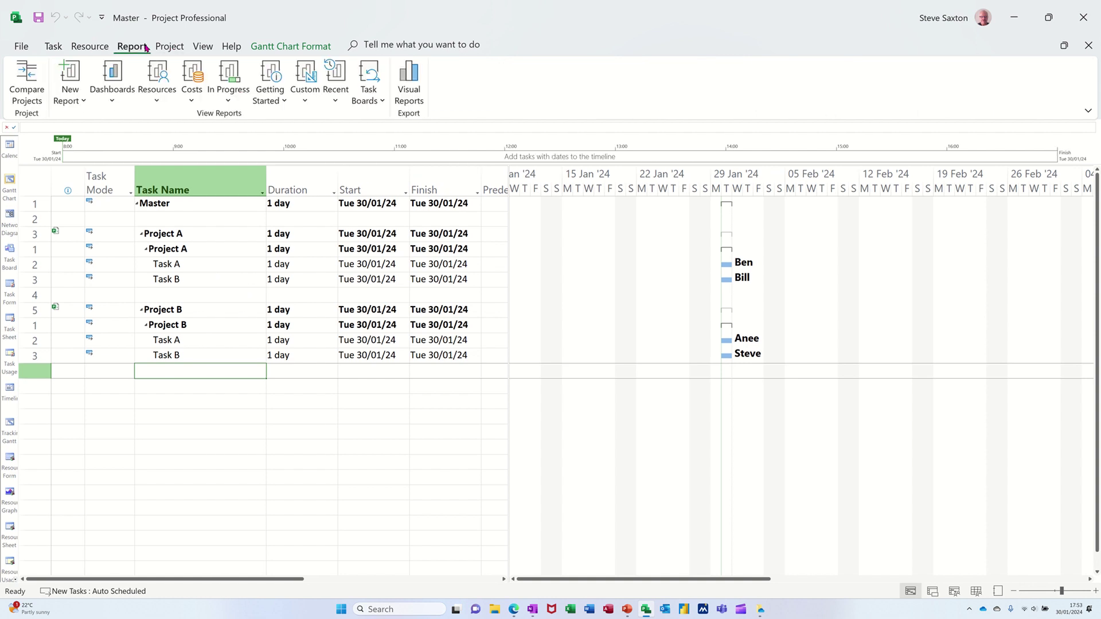
pyautogui.click(77, 79)
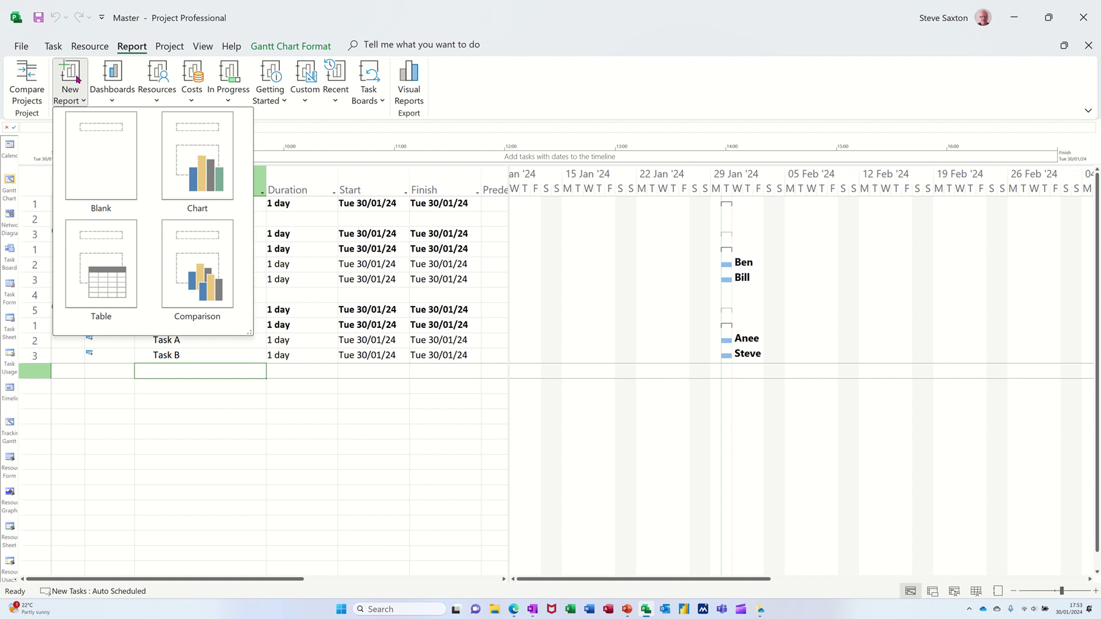
pyautogui.click(100, 279)
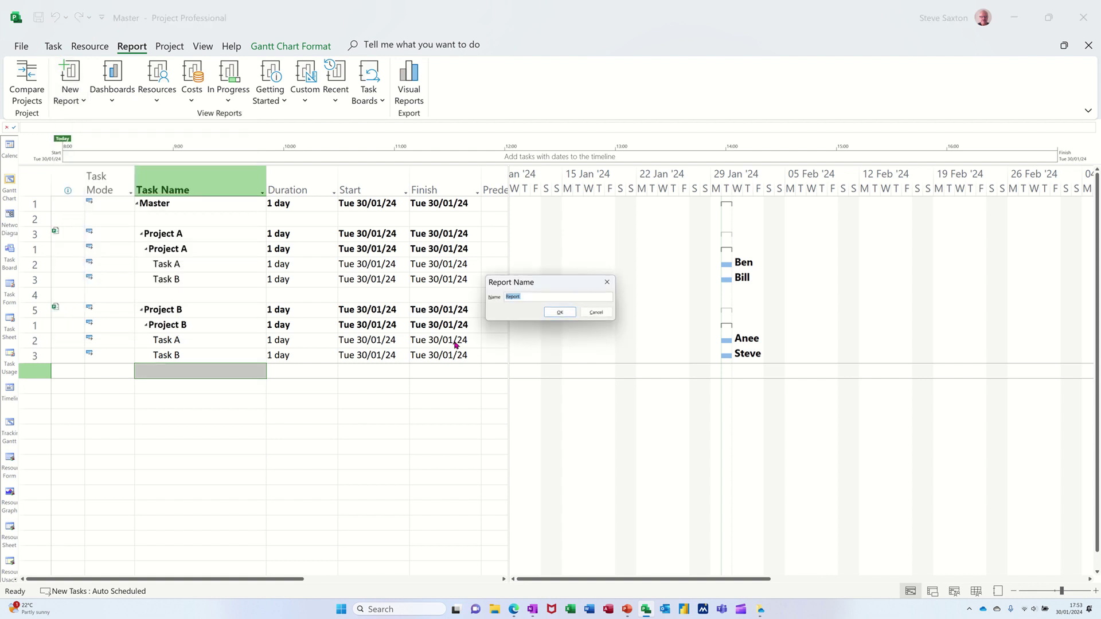
pyautogui.write('My Report')
pyautogui.press('Return')
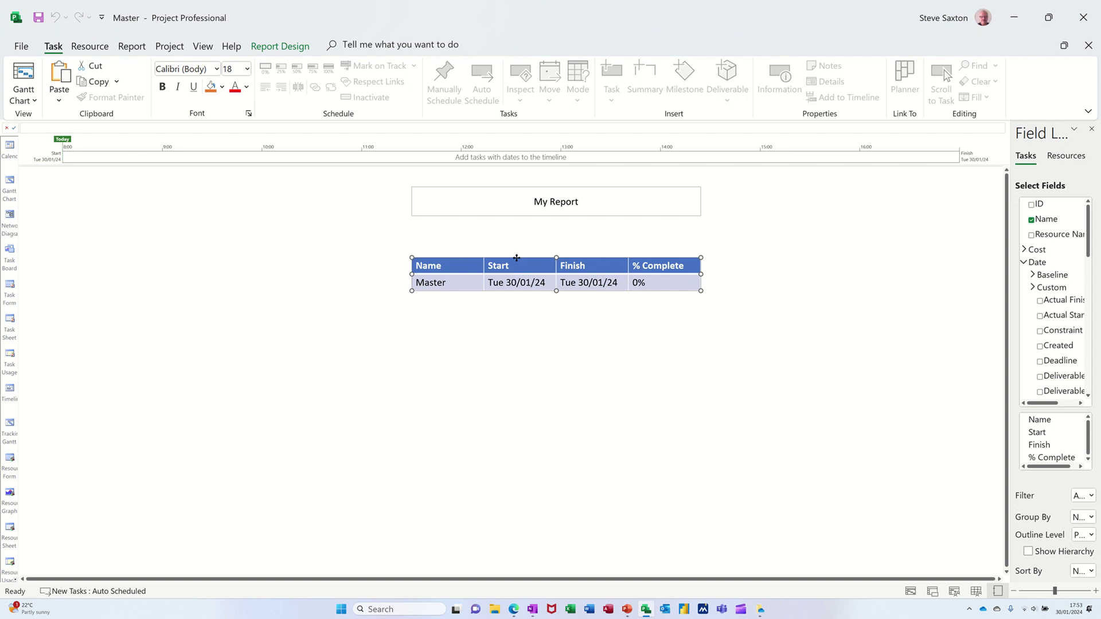
pyautogui.moveTo(516, 258); pyautogui.dragTo(357, 262)
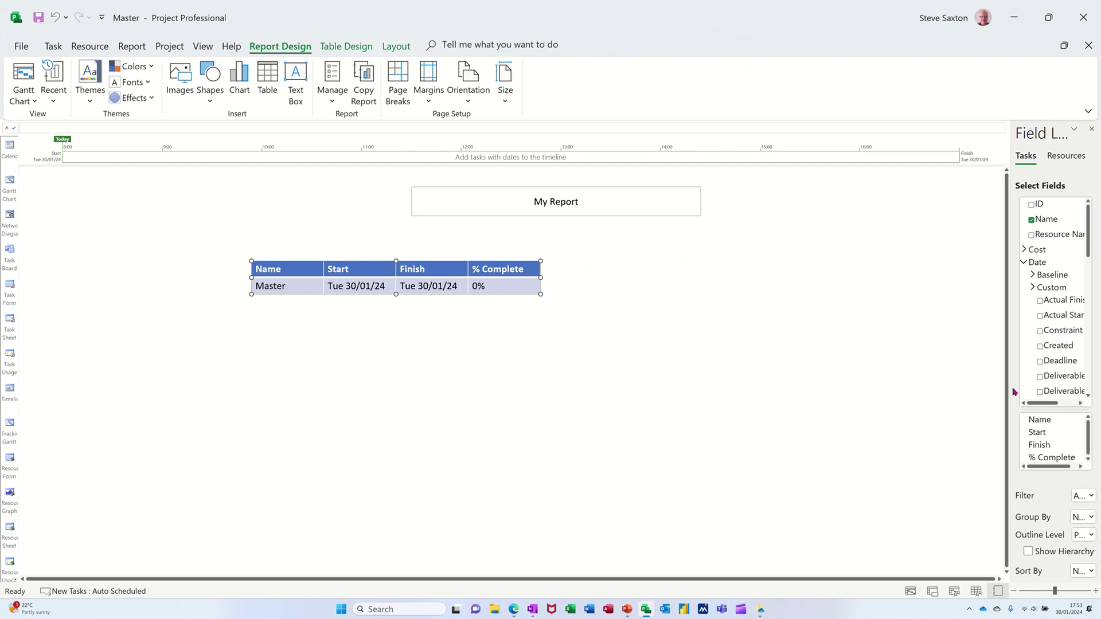
pyautogui.moveTo(1009, 390); pyautogui.dragTo(860, 398)
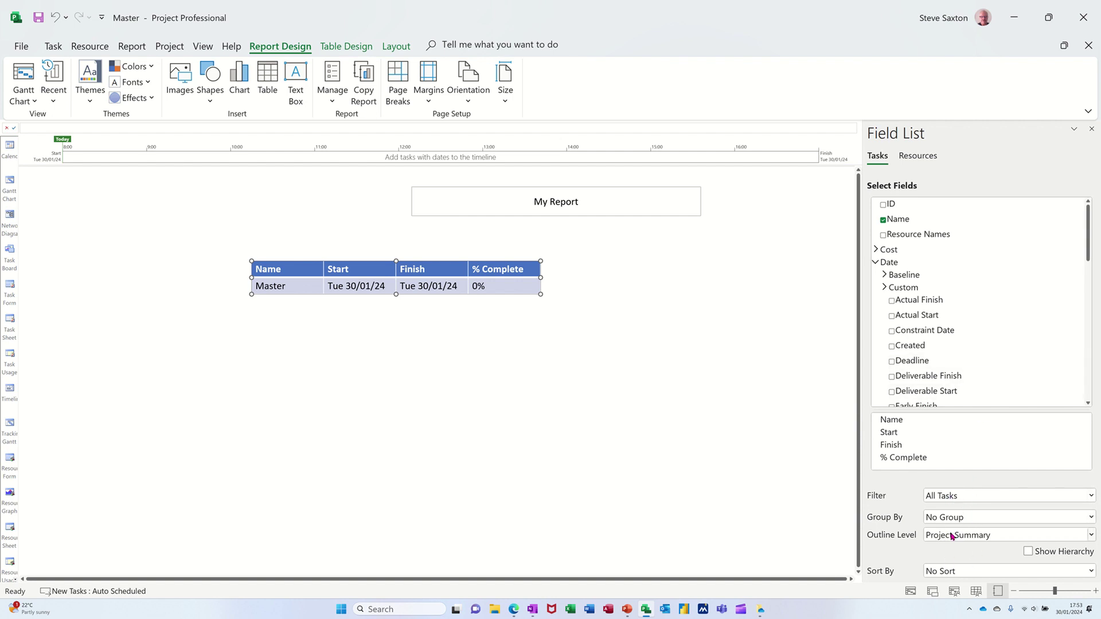
# Step: Show All Subtasks in My Report's table and add a Resource Names column
pyautogui.click(973, 539)
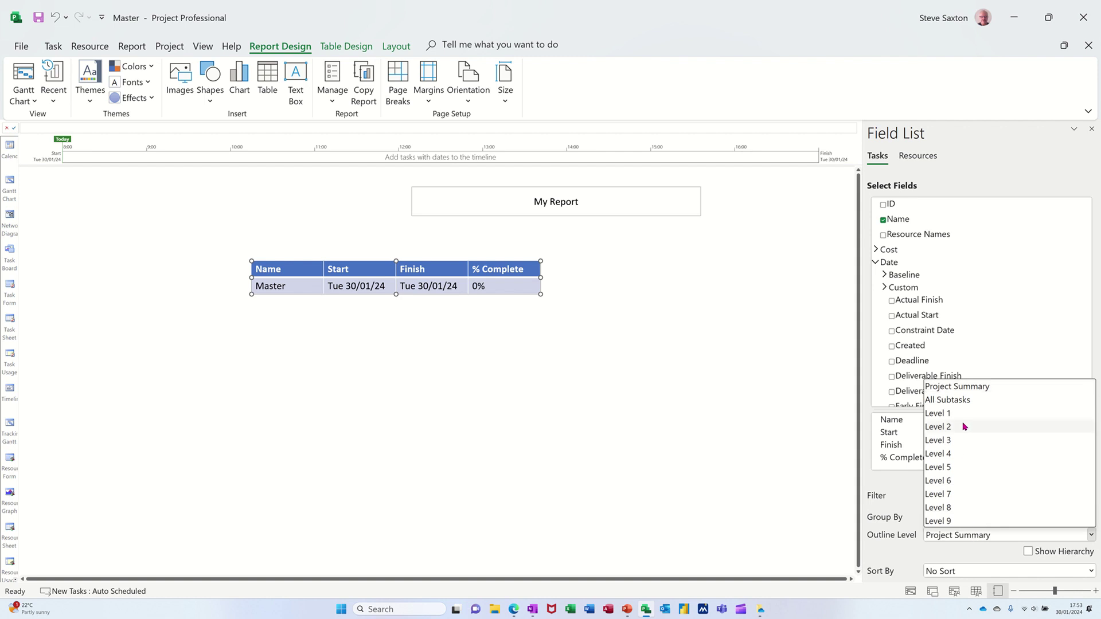
pyautogui.click(963, 401)
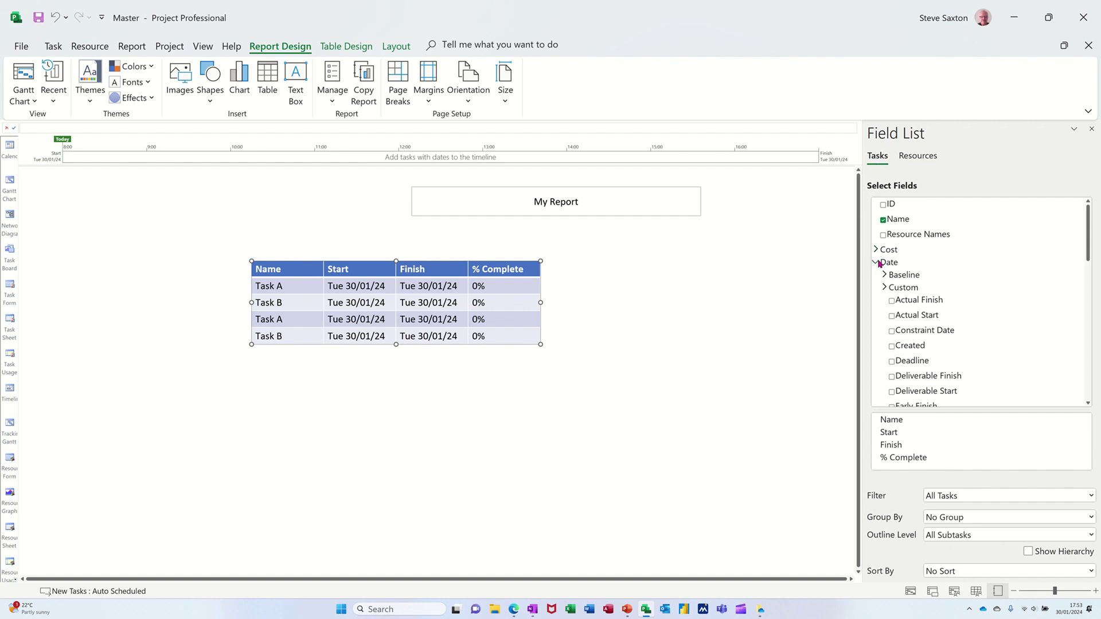
pyautogui.click(913, 158)
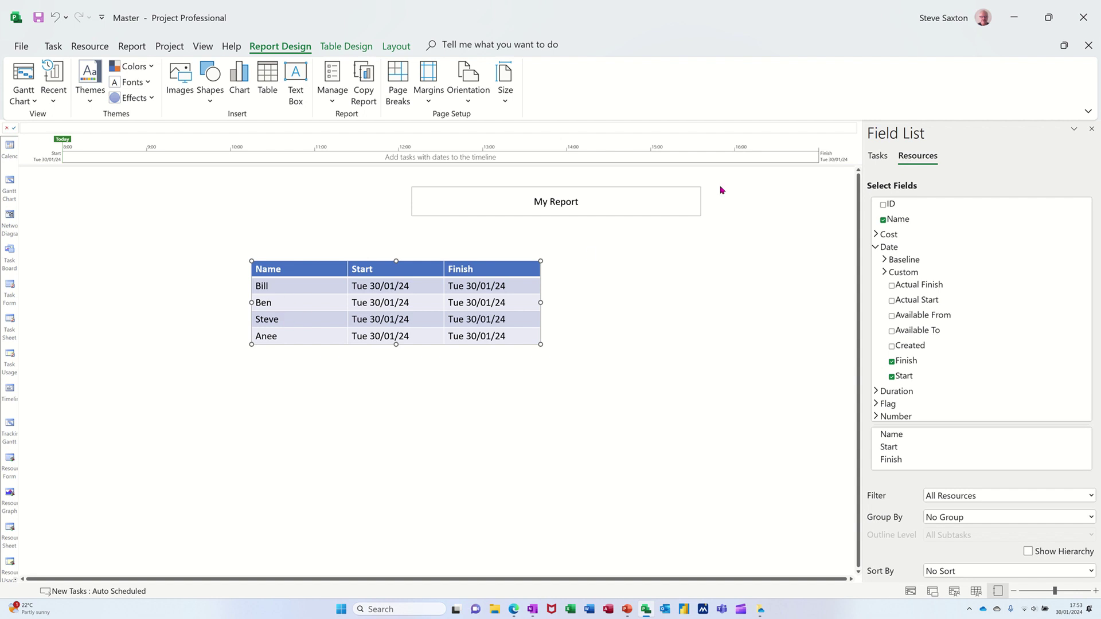
pyautogui.click(875, 157)
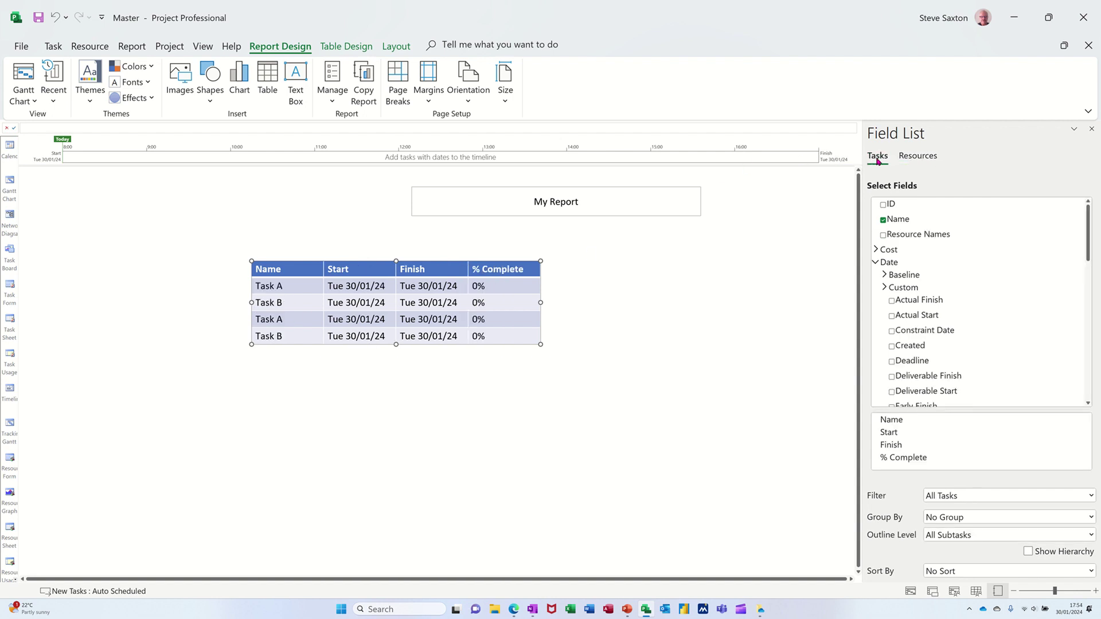
pyautogui.click(882, 235)
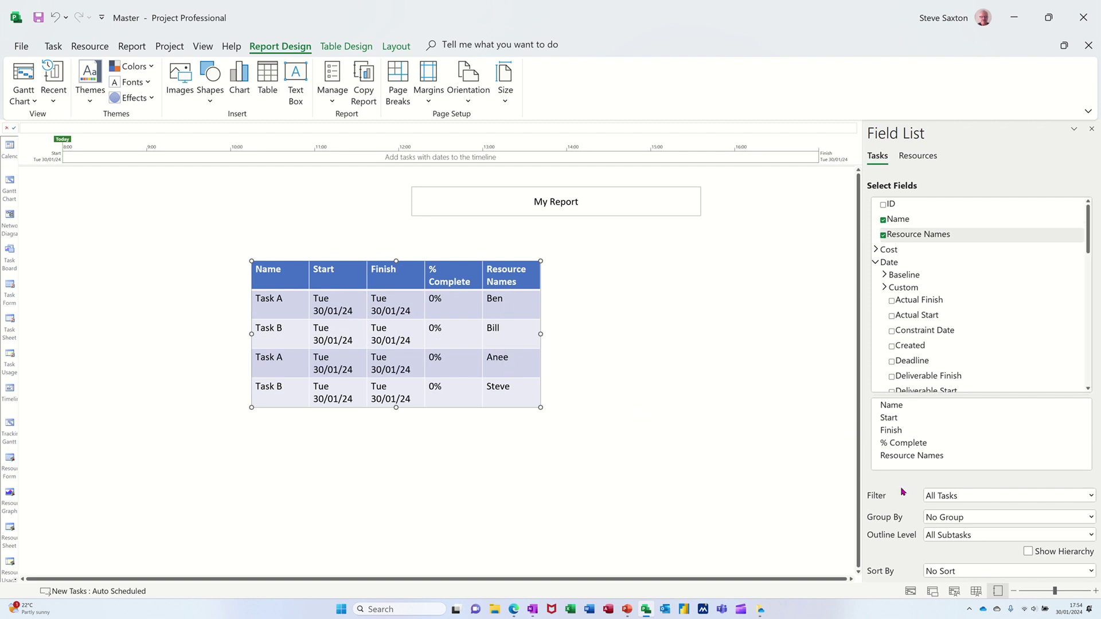
pyautogui.click(956, 520)
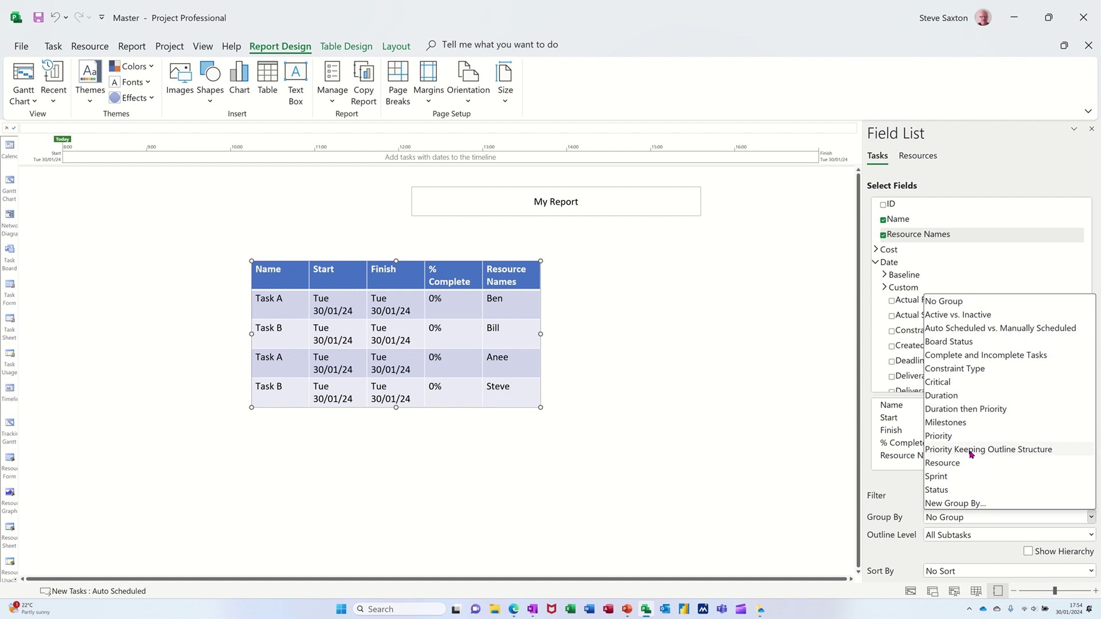
# Step: Group the report table by a new 'Projects' grouping using the Project field
pyautogui.click(951, 503)
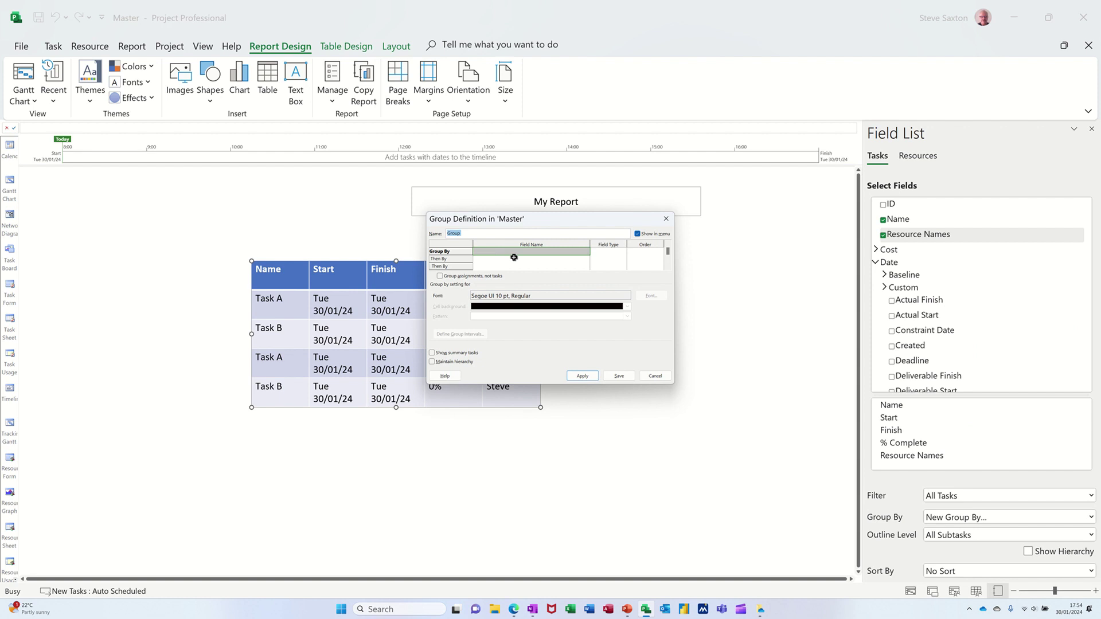
pyautogui.write('Projects')
pyautogui.click(524, 251)
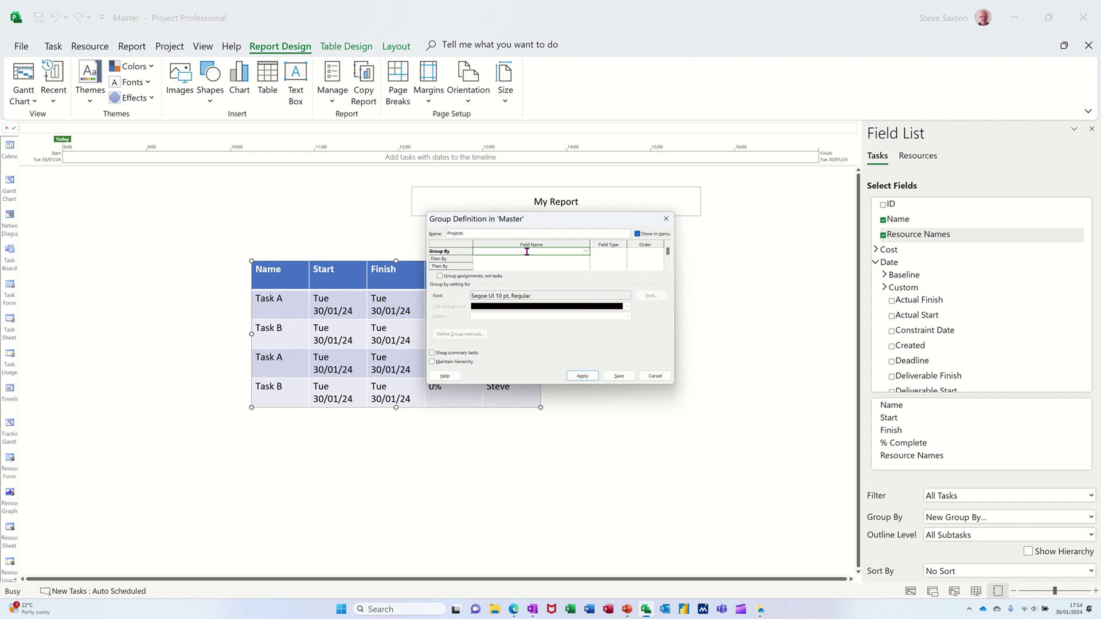
pyautogui.click(586, 254)
pyautogui.scroll(-5, 536, 321)
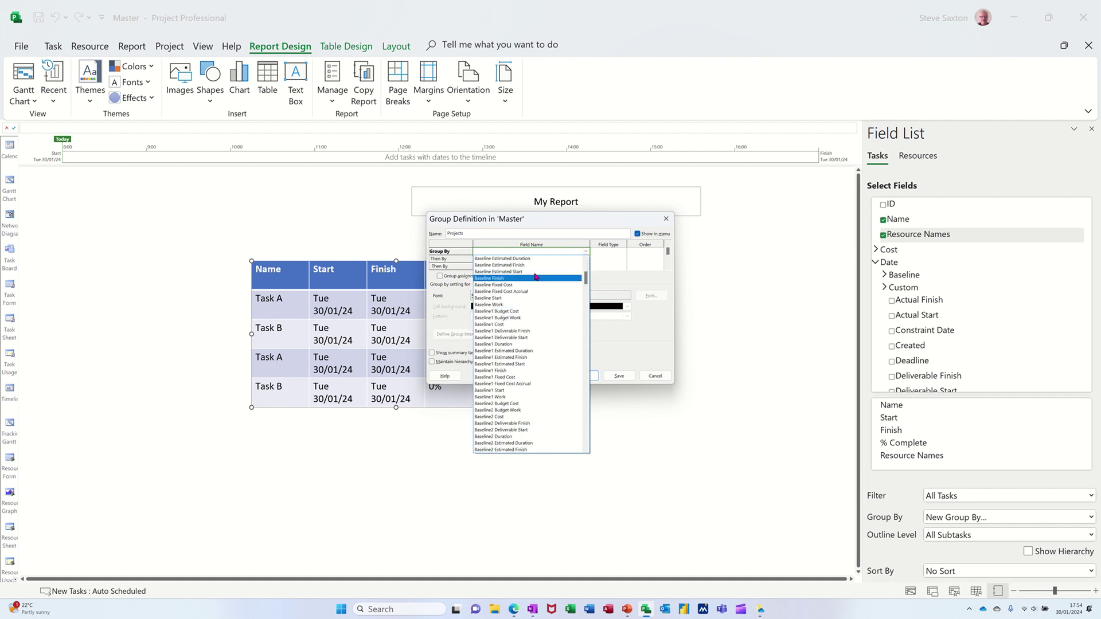
pyautogui.write('Project')
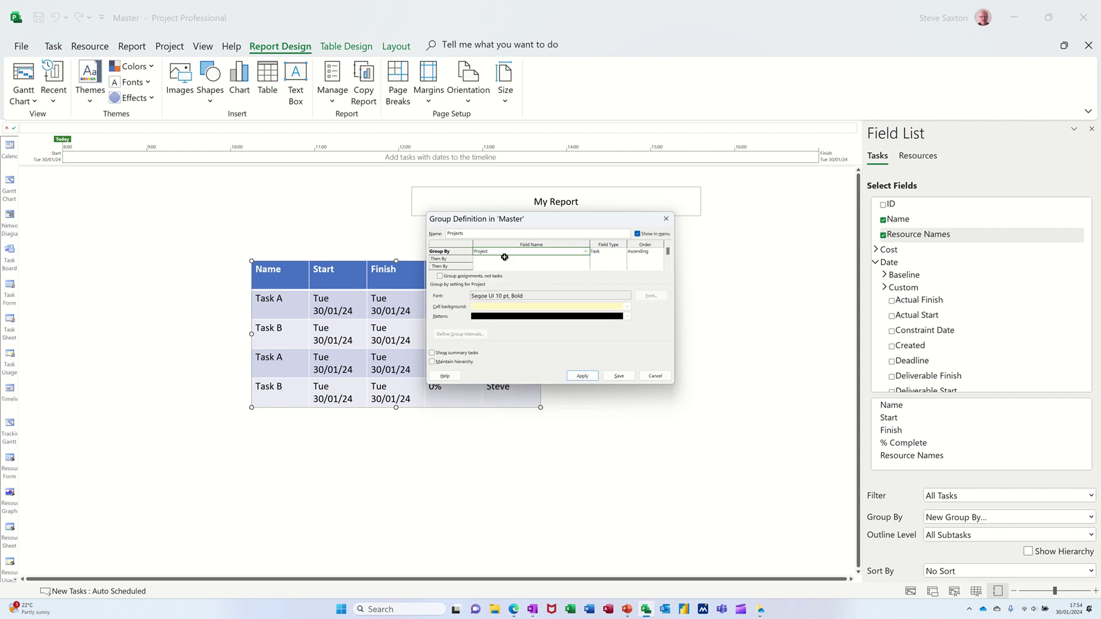
pyautogui.click(504, 258)
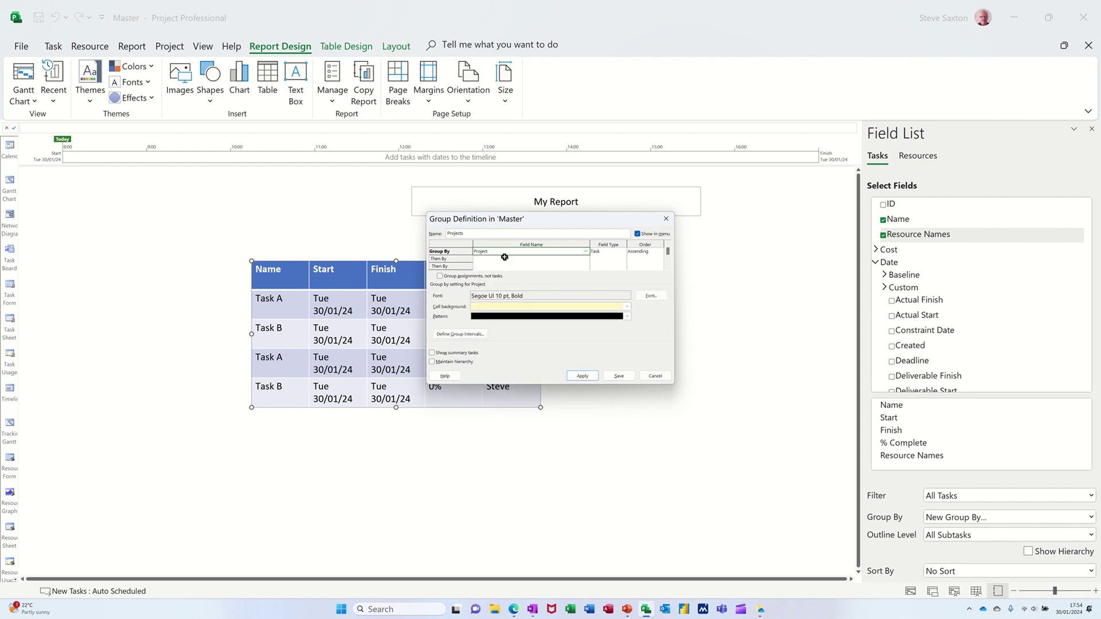
pyautogui.click(582, 376)
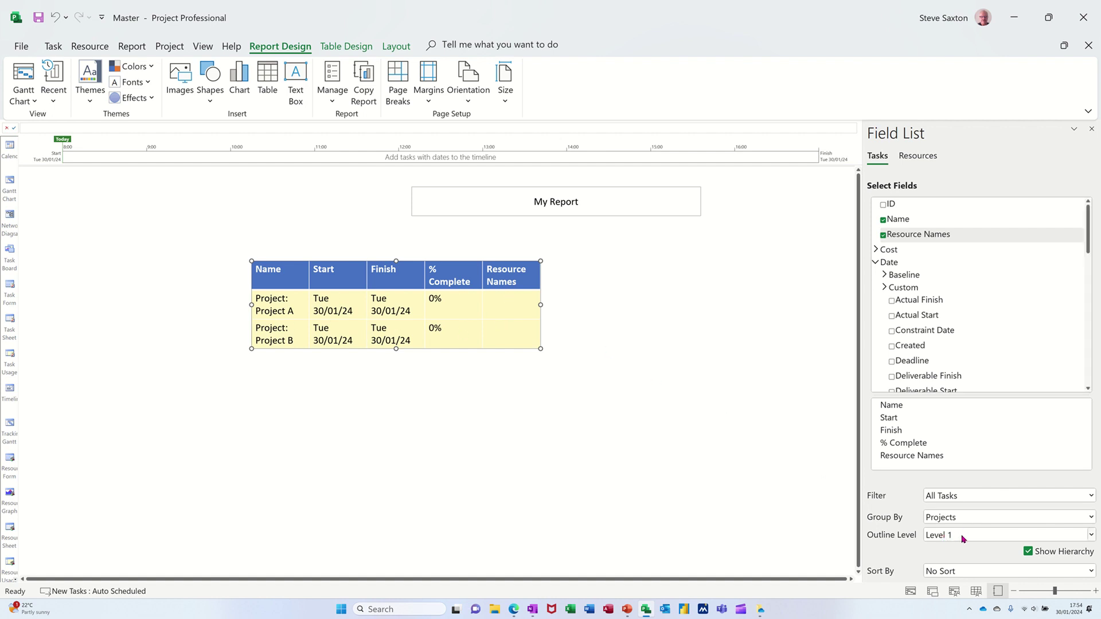
# Step: Show All Subtasks under each project and resize the Name and Start columns
pyautogui.click(1091, 535)
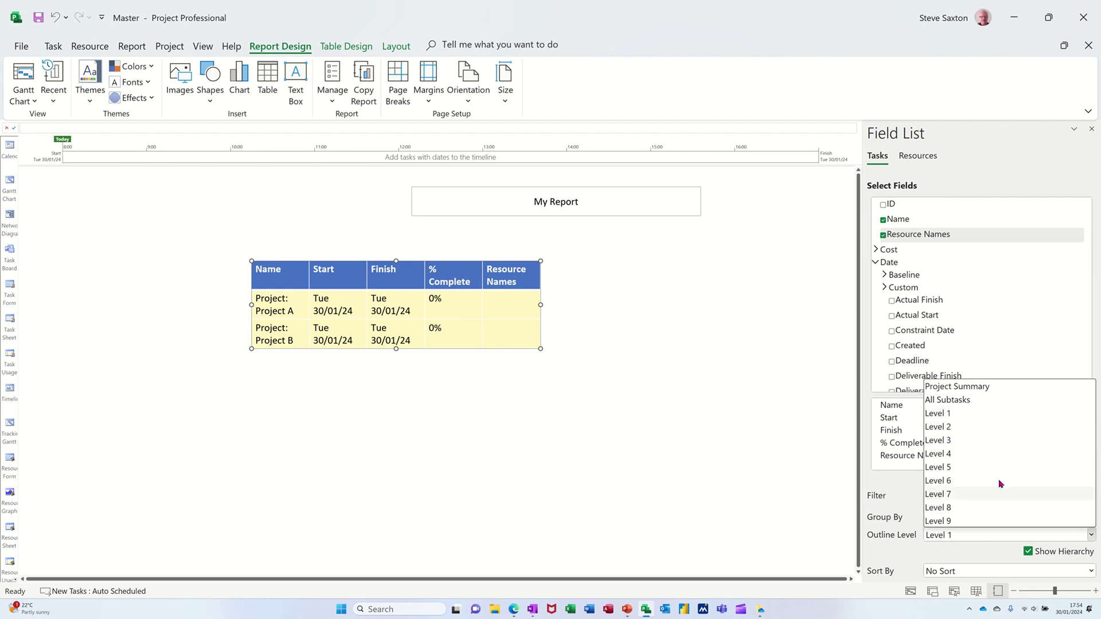
pyautogui.click(964, 402)
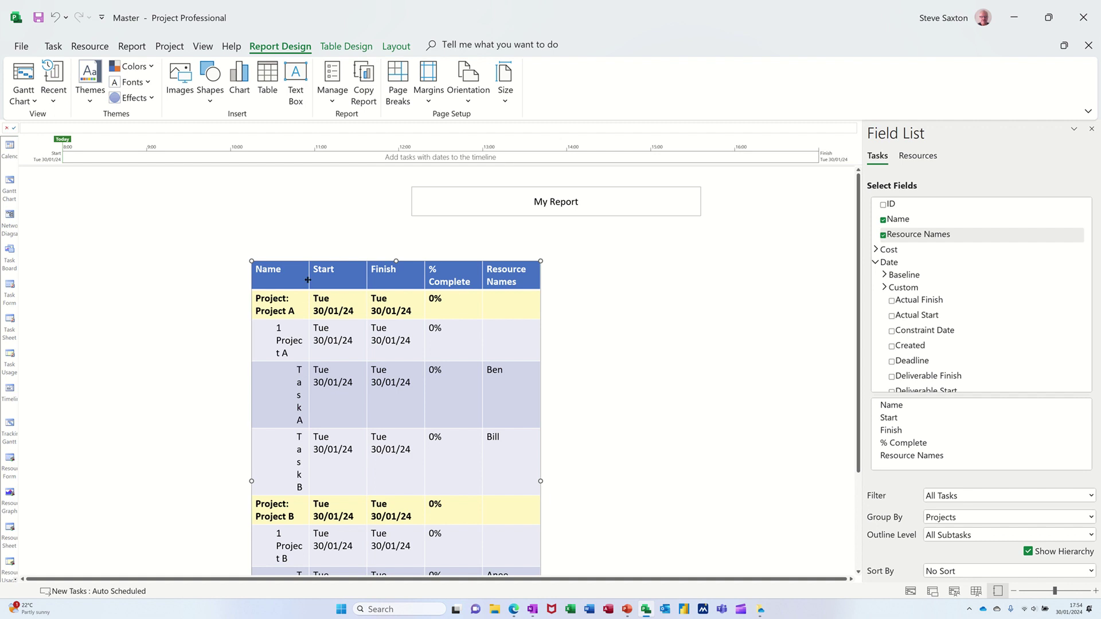
pyautogui.moveTo(395, 291); pyautogui.dragTo(382, 290)
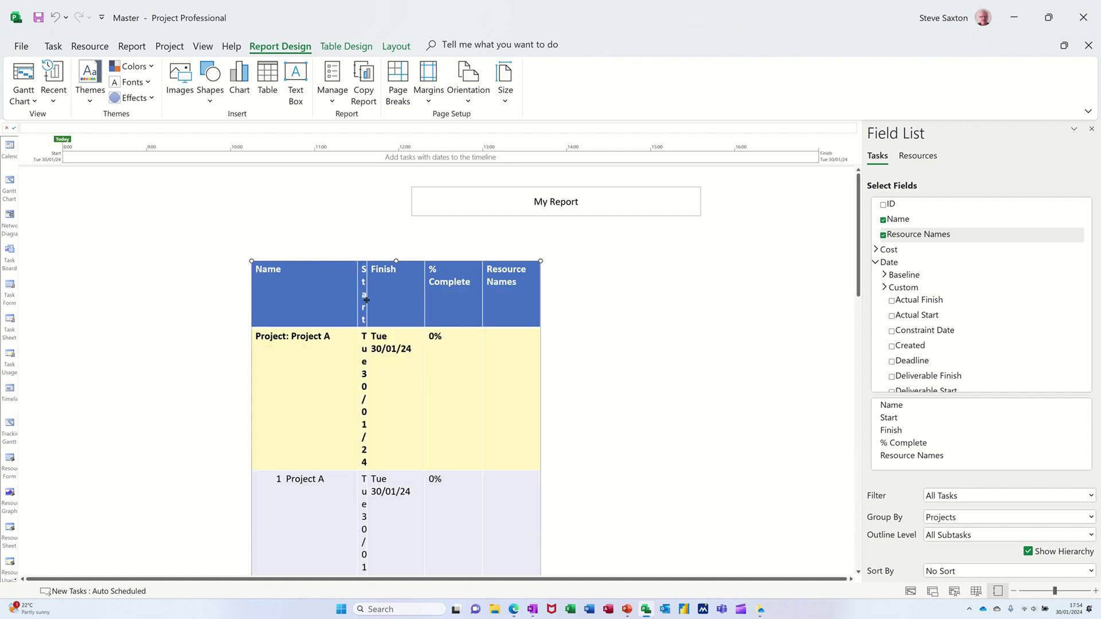
pyautogui.click(367, 301)
pyautogui.moveTo(425, 316); pyautogui.dragTo(405, 290)
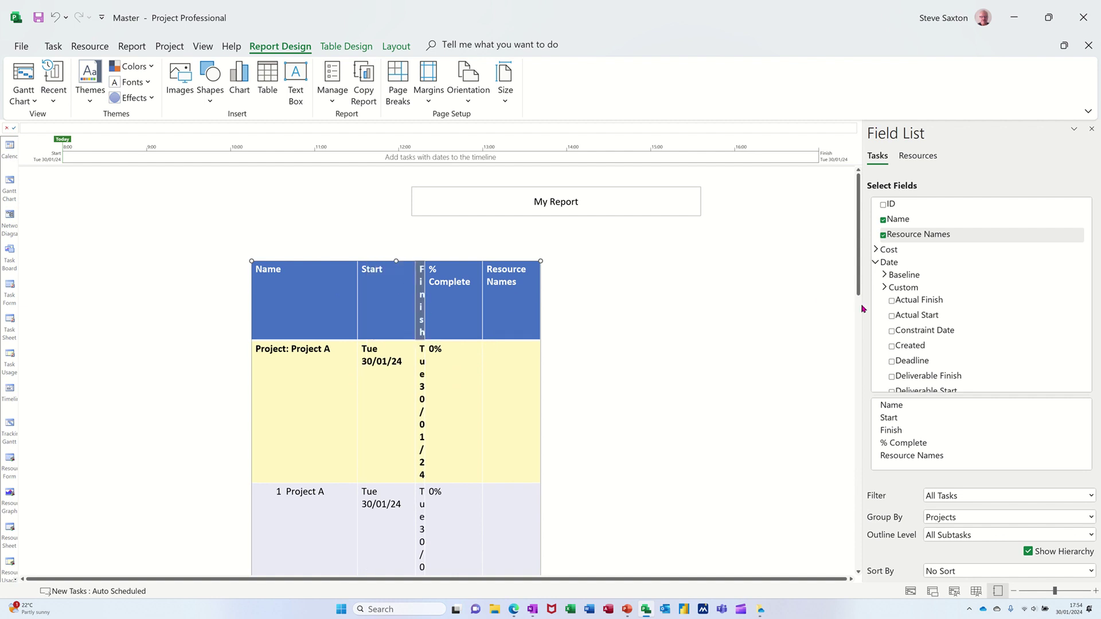
# Step: Remove the Finish and Start columns and stretch the report table wider
pyautogui.scroll(-3, 951, 295)
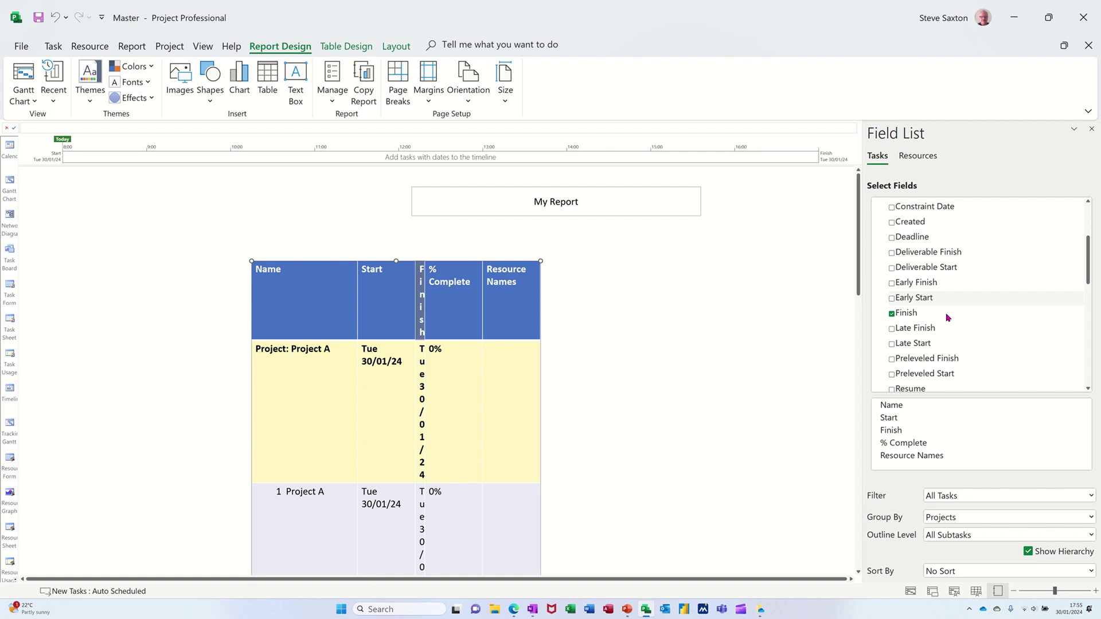
pyautogui.click(890, 315)
pyautogui.scroll(-3, 951, 312)
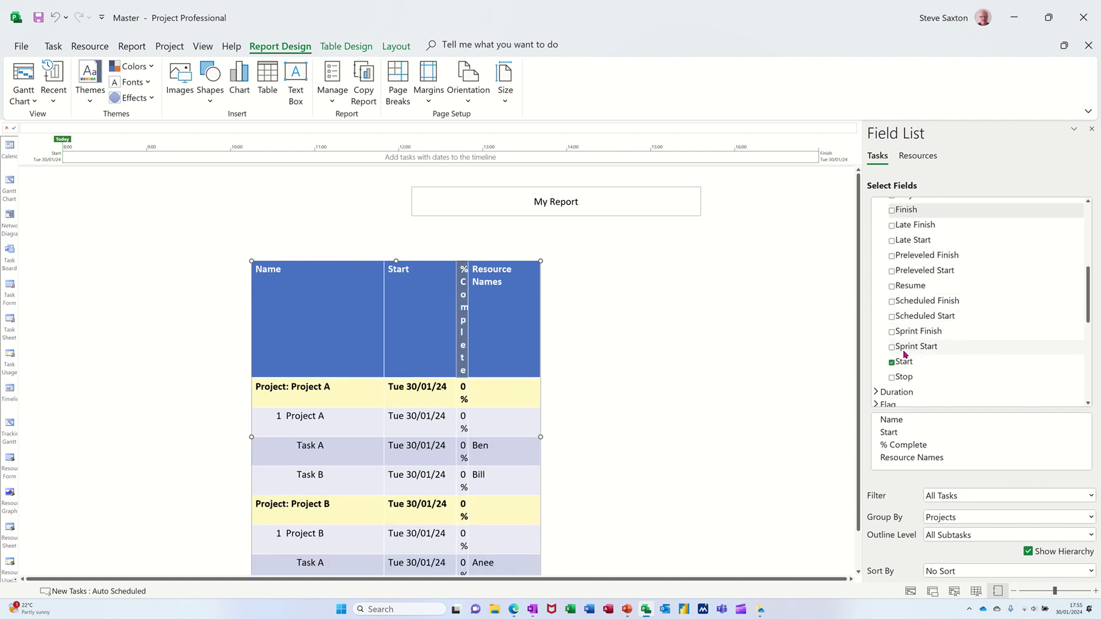
pyautogui.click(892, 363)
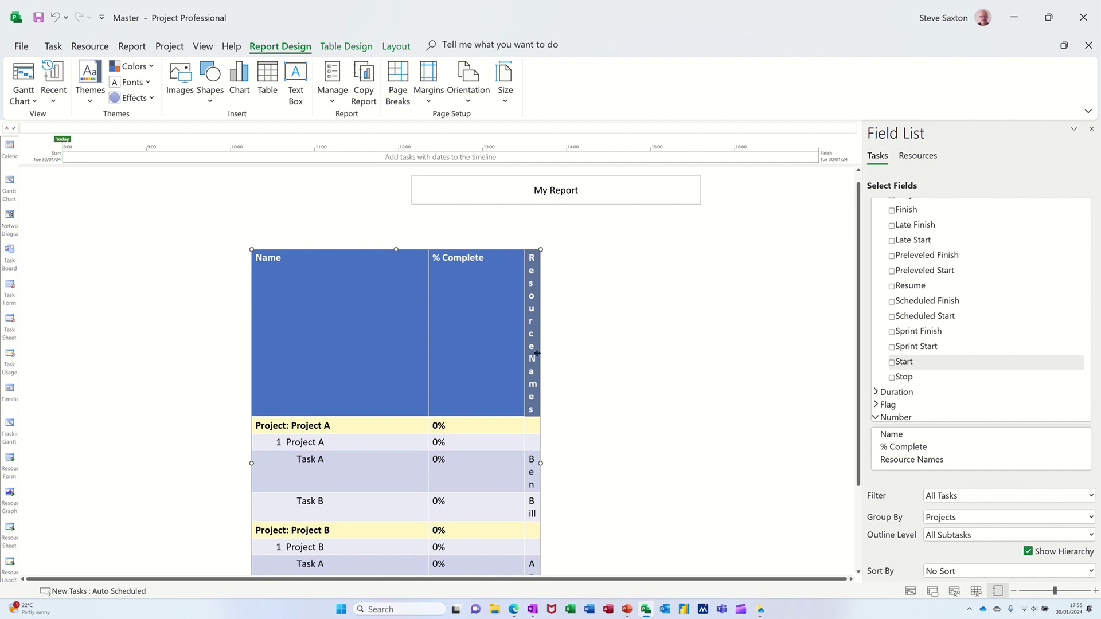
pyautogui.moveTo(677, 355); pyautogui.dragTo(676, 355)
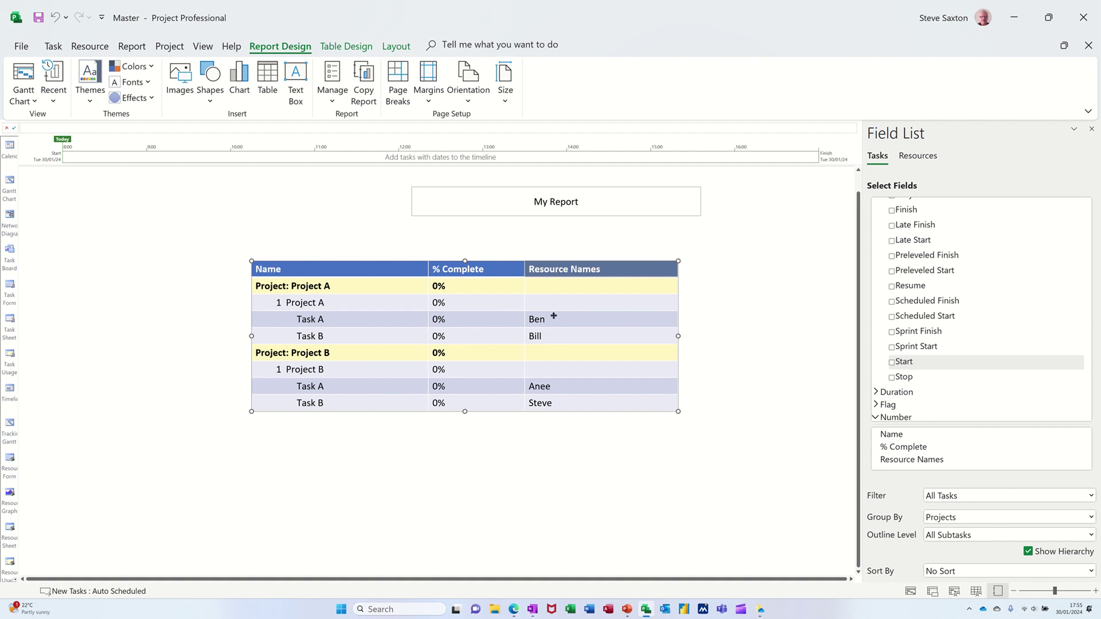
# Step: Remove the % Complete field from the report table, then reselect the table
pyautogui.click(938, 452)
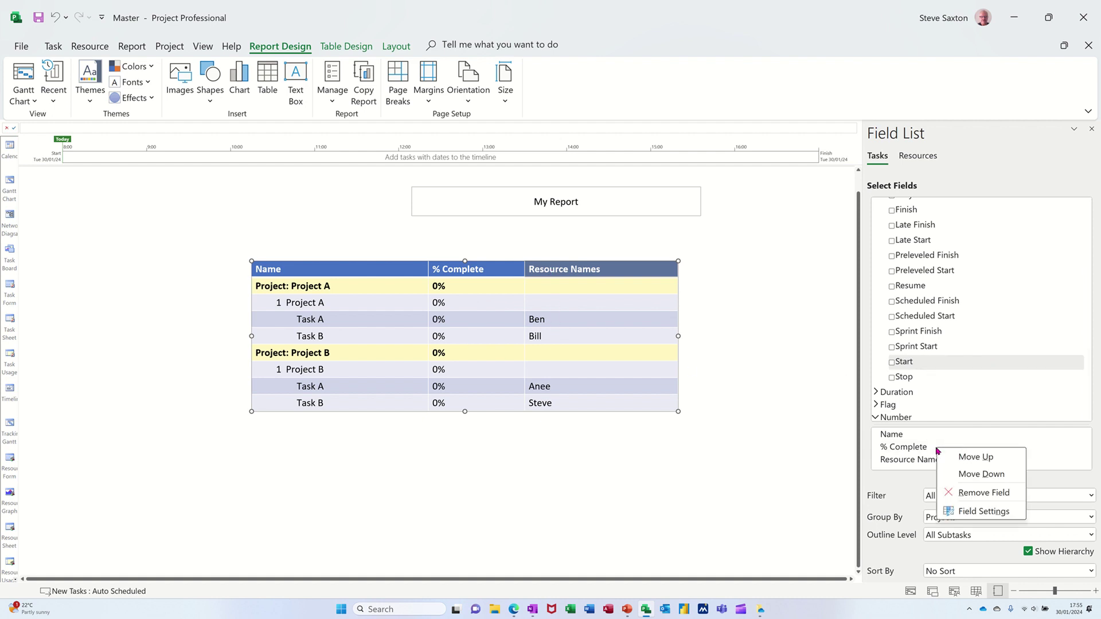
pyautogui.click(967, 494)
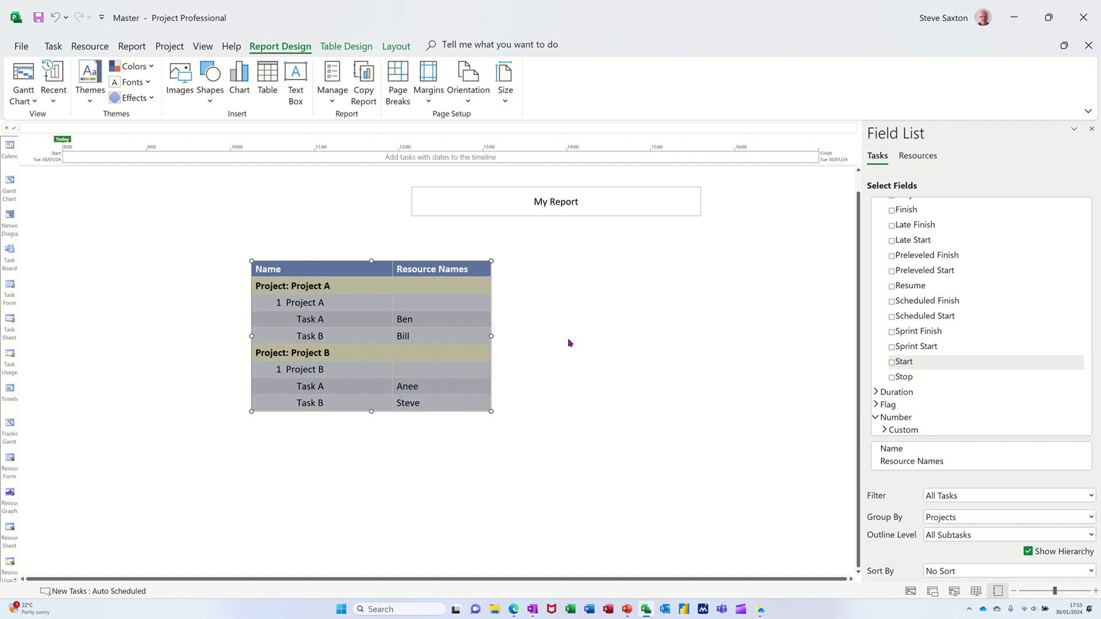
pyautogui.click(573, 342)
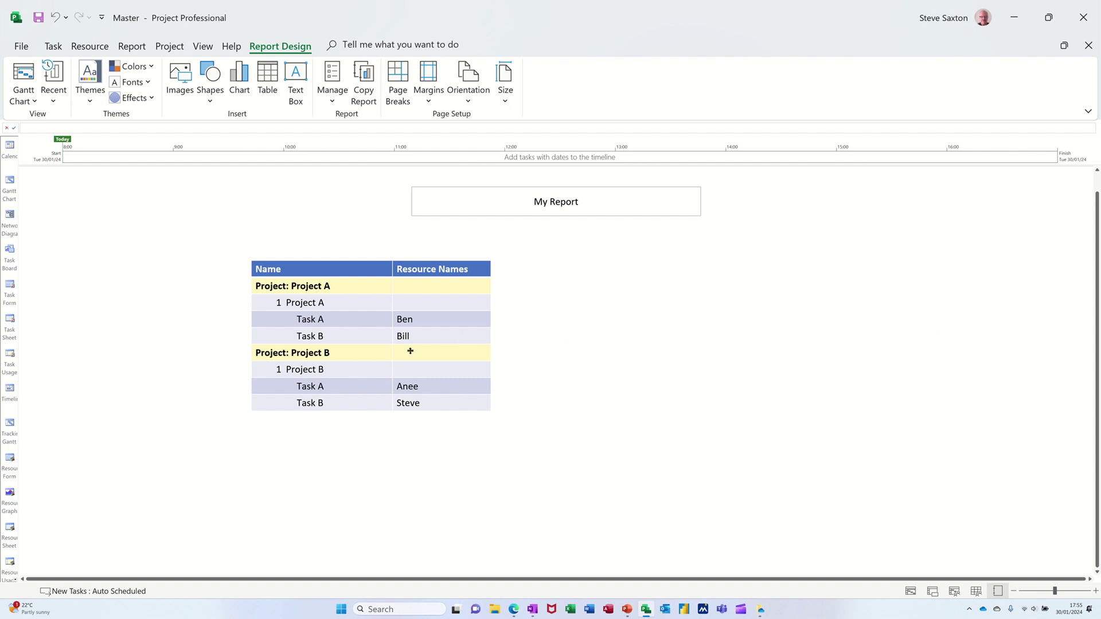
pyautogui.click(457, 330)
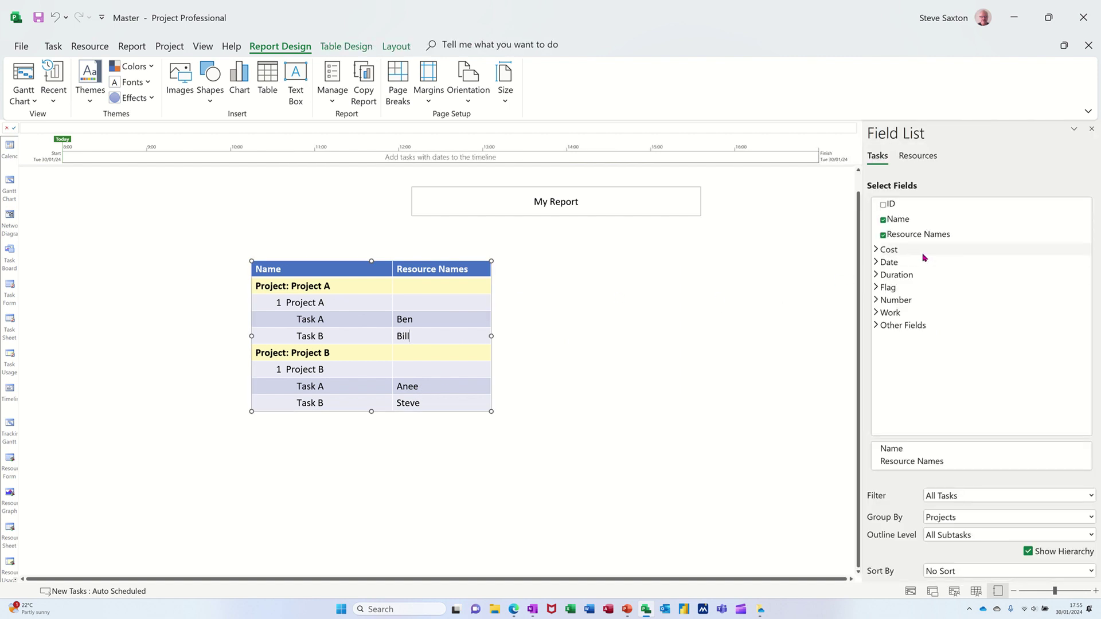
# Step: Add a Work column showing 8 hrs per task and 16 hrs per project, without Actual Work
pyautogui.click(882, 313)
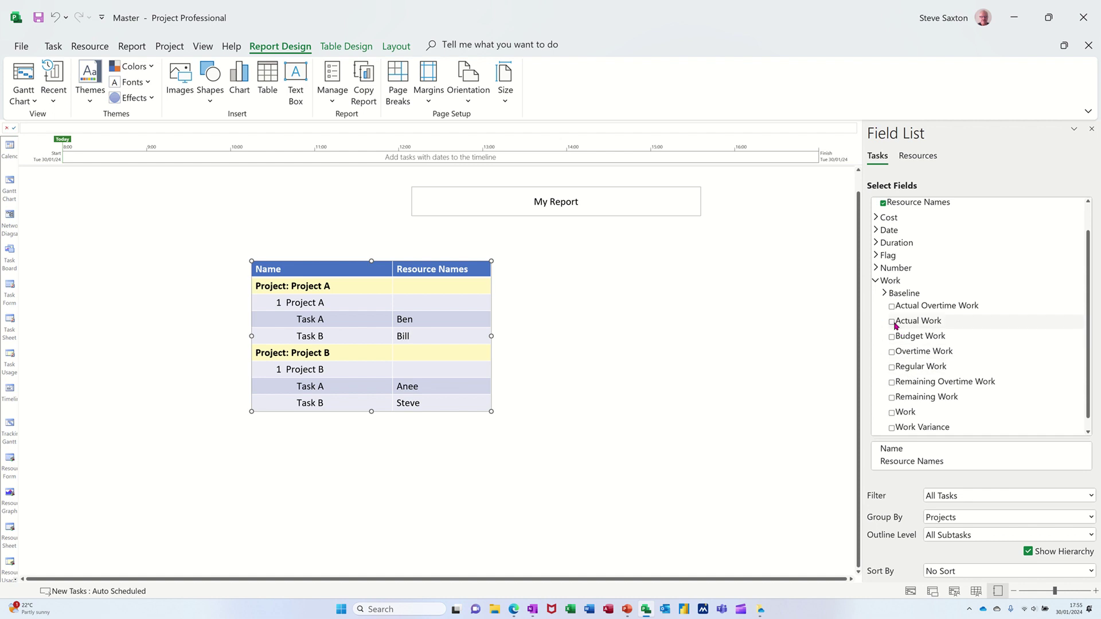
pyautogui.click(892, 323)
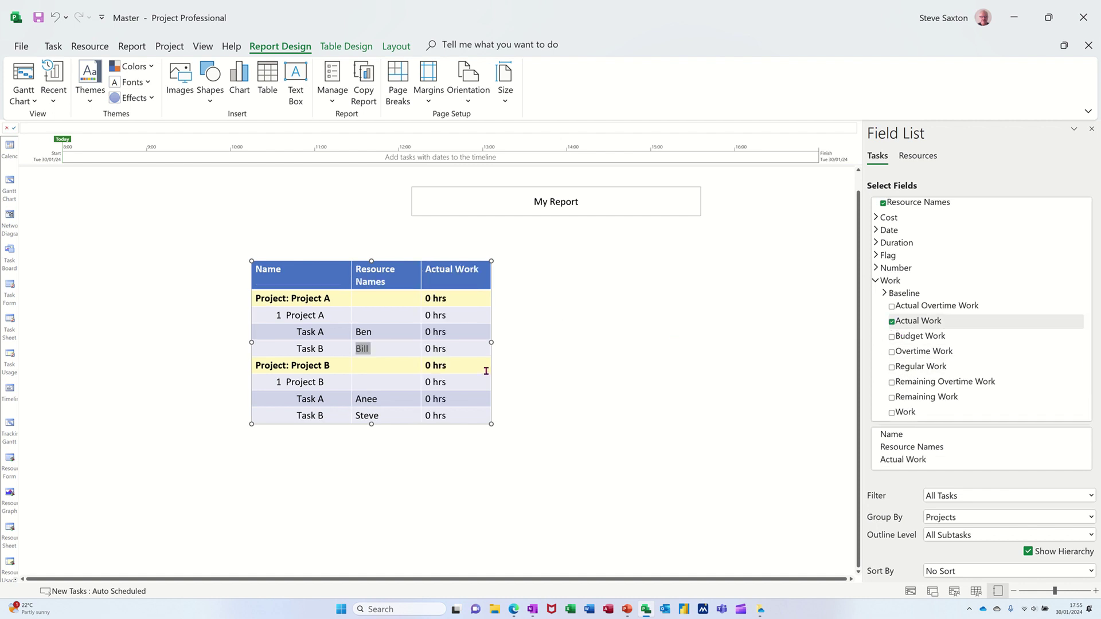
pyautogui.click(892, 414)
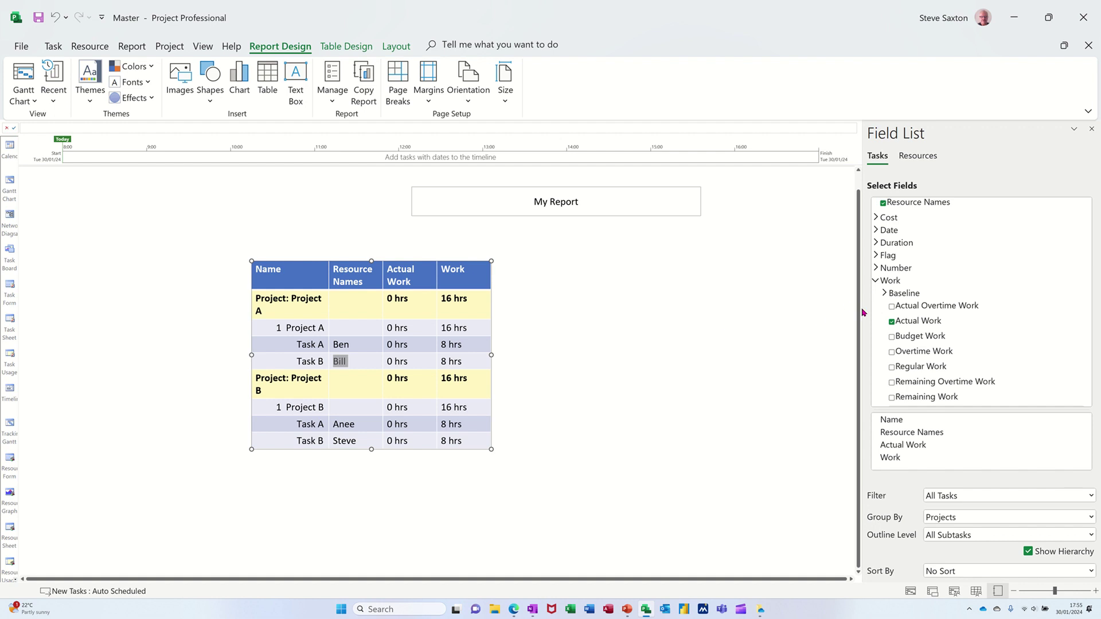
pyautogui.click(892, 322)
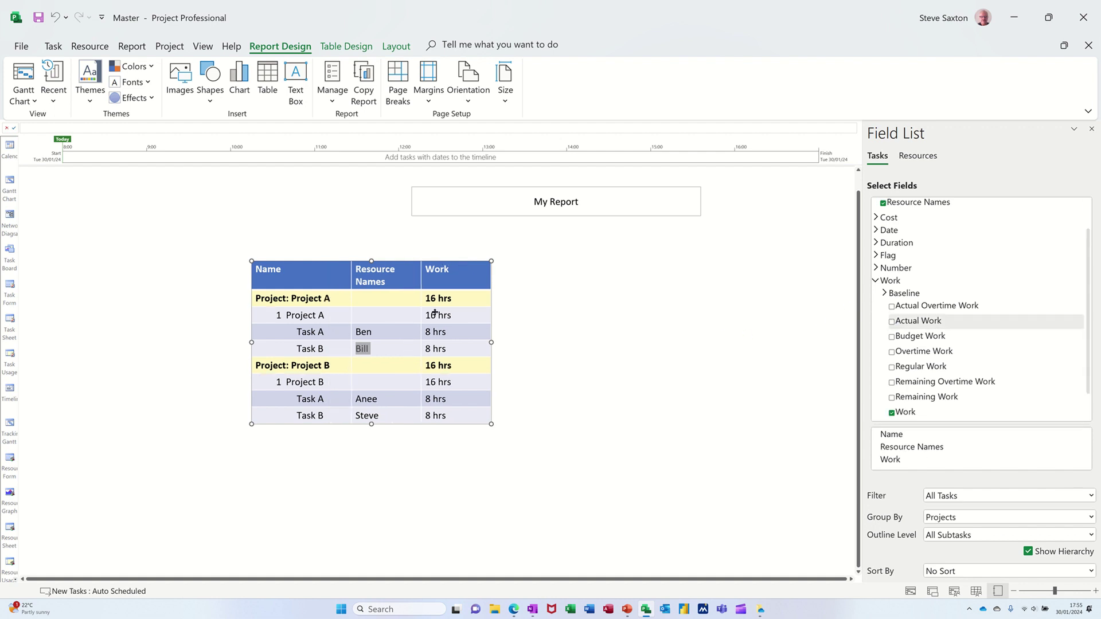